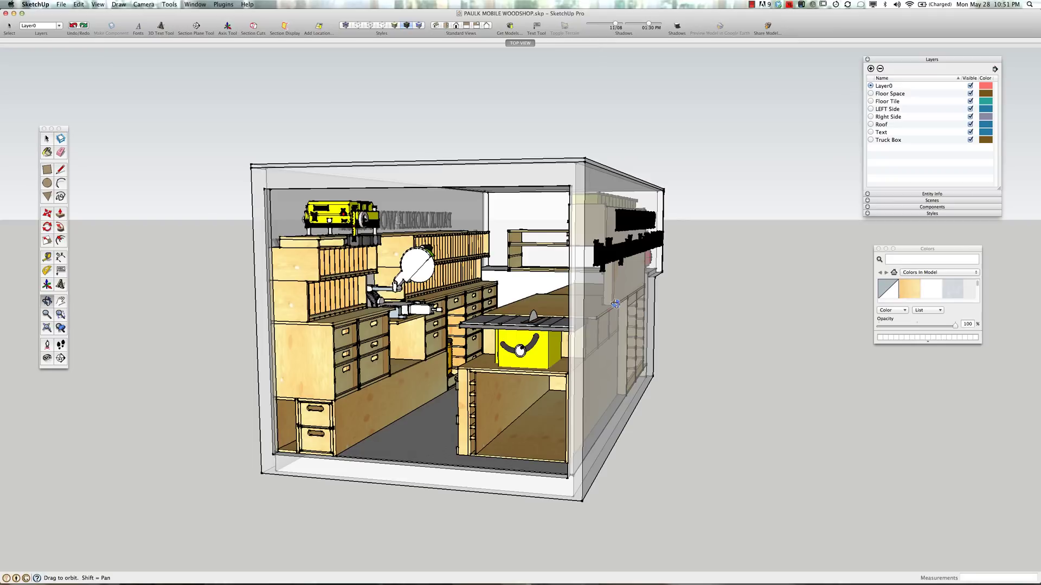
- Search the web for Google SketchUp in Safari
drag(624, 390, 265, 321)
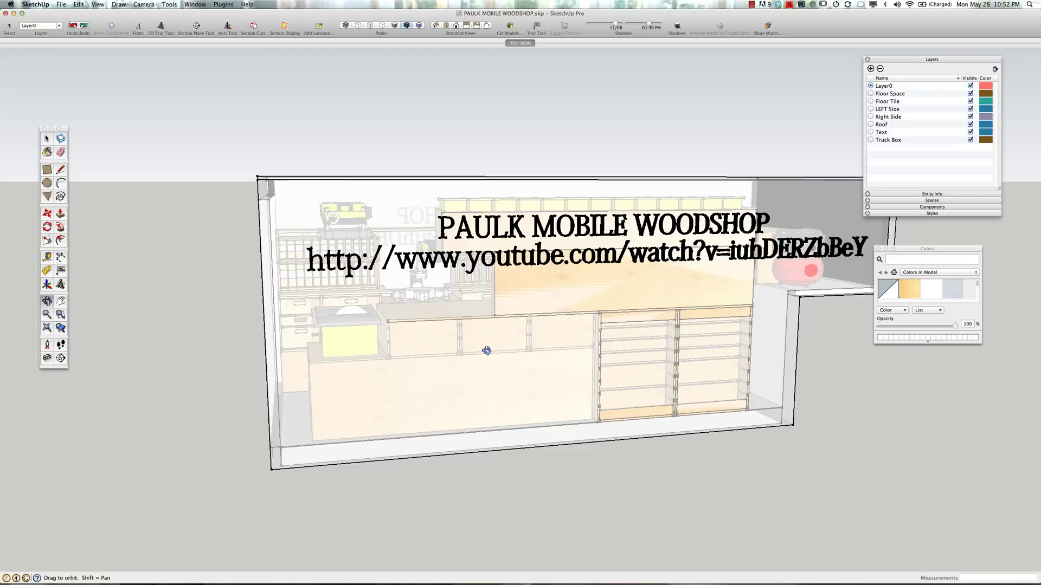
drag(450, 344, 670, 349)
drag(513, 344, 657, 343)
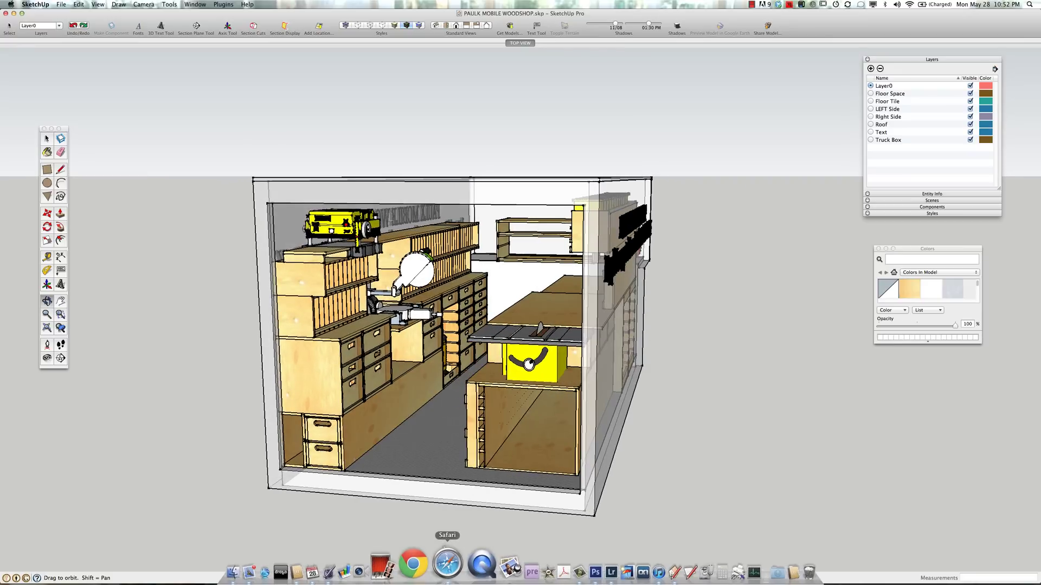
click(446, 566)
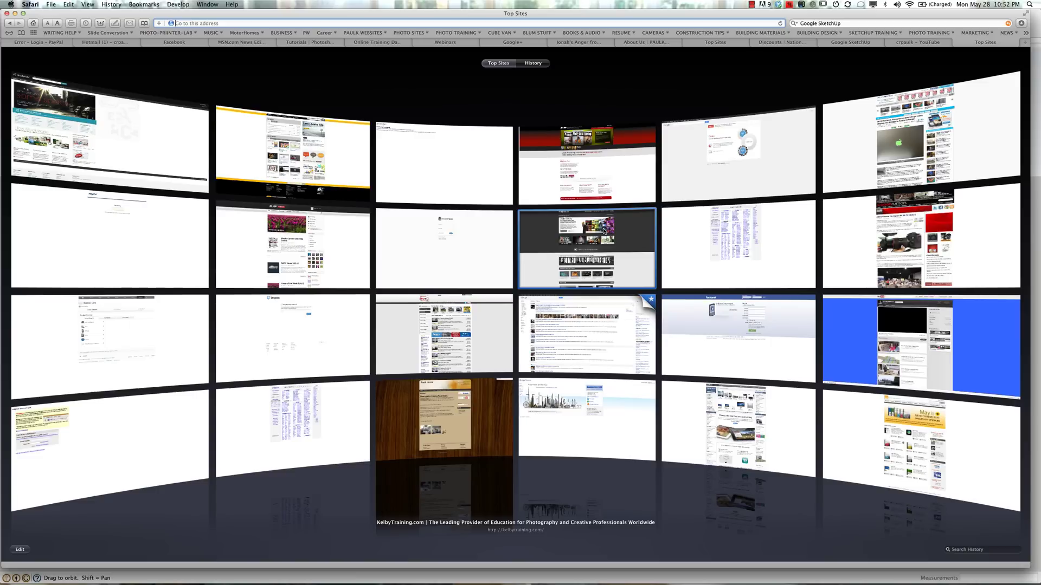
click(878, 23)
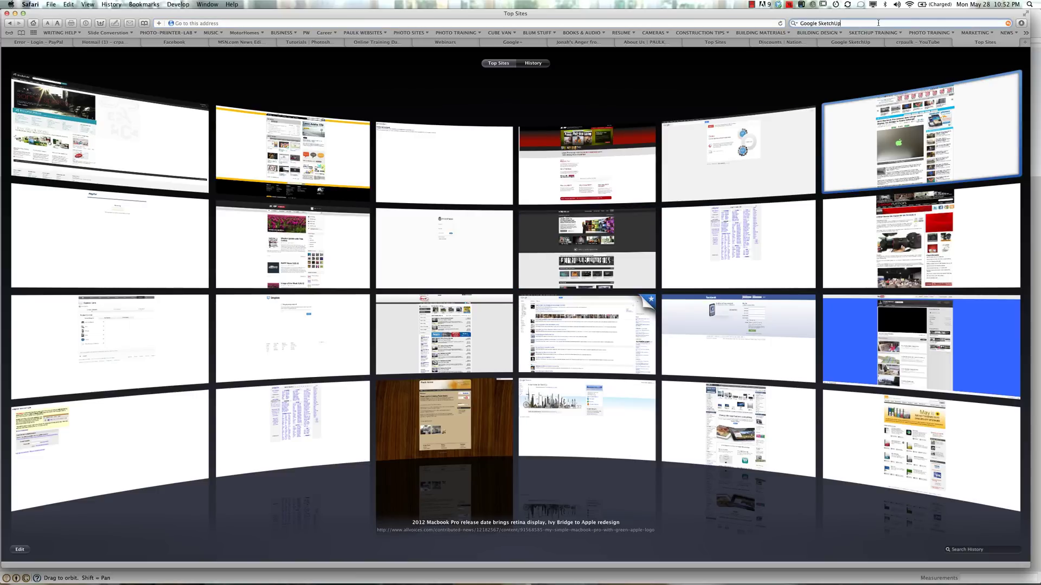
key(Return)
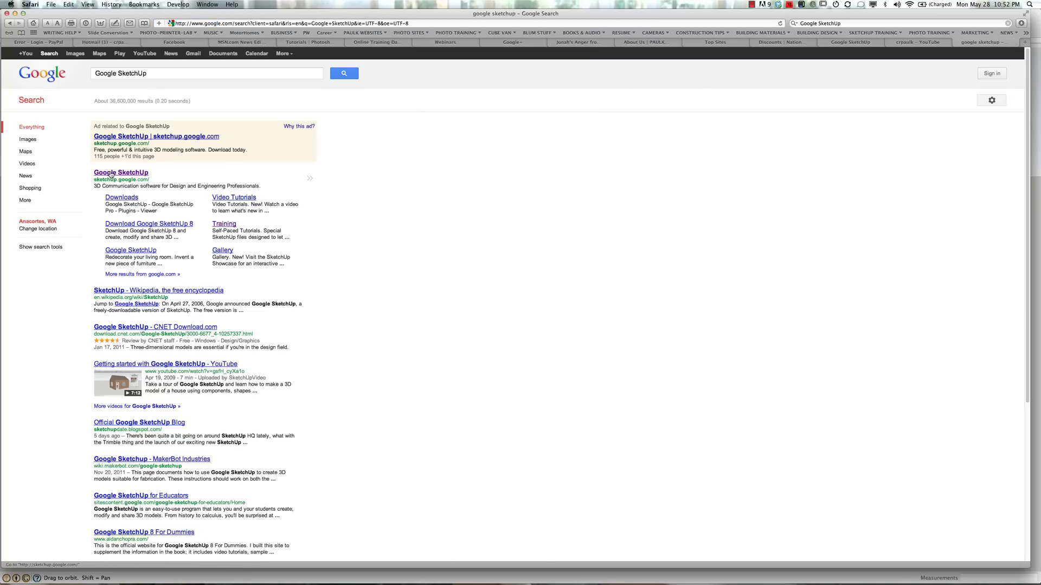
- Open the official Google SketchUp site and browse its Downloads and Training pages
click(111, 173)
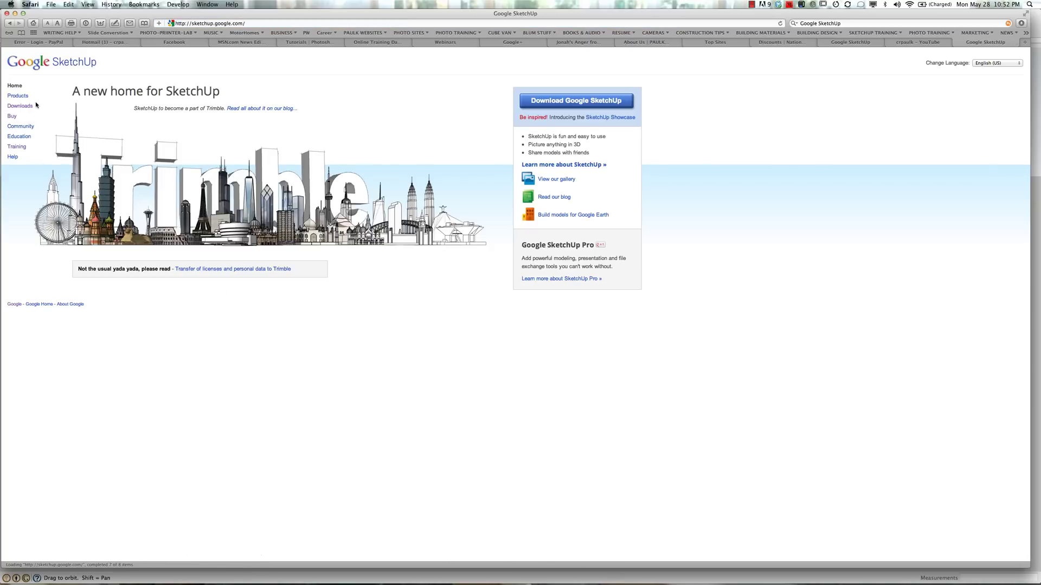
click(24, 107)
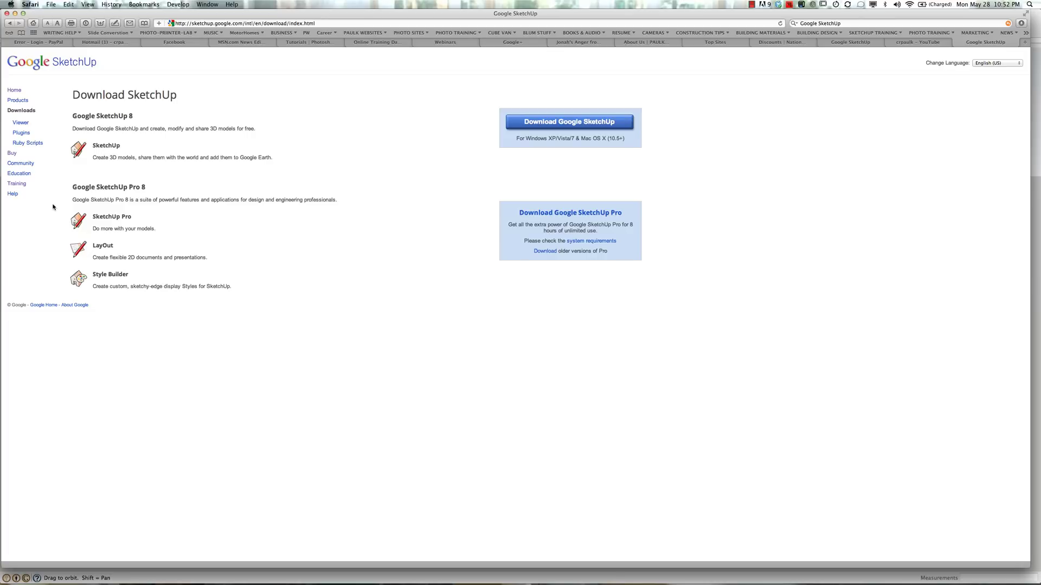
click(21, 187)
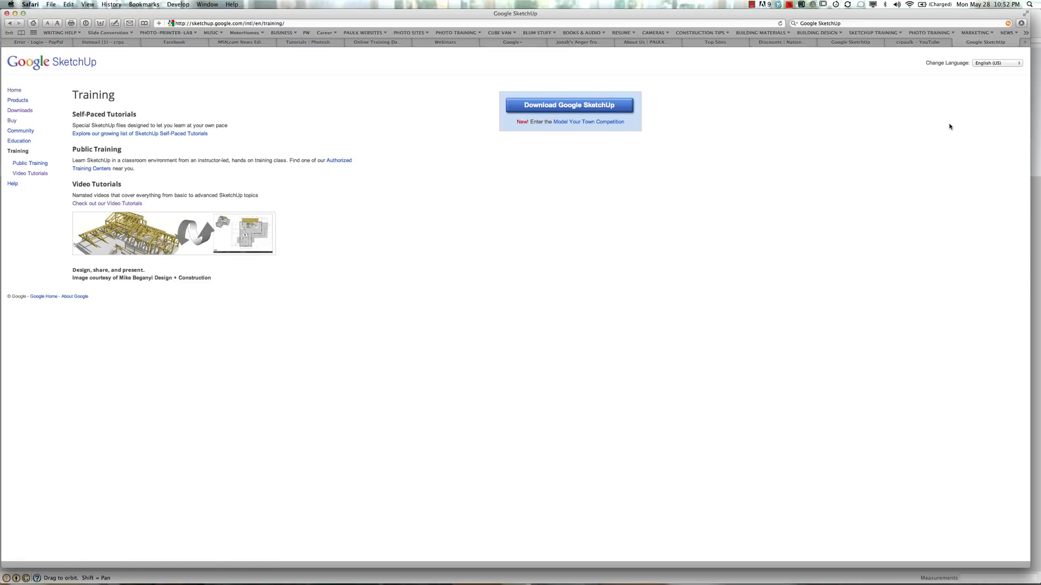
- Search YouTube for 'sketchup' and scroll through the video results
click(917, 42)
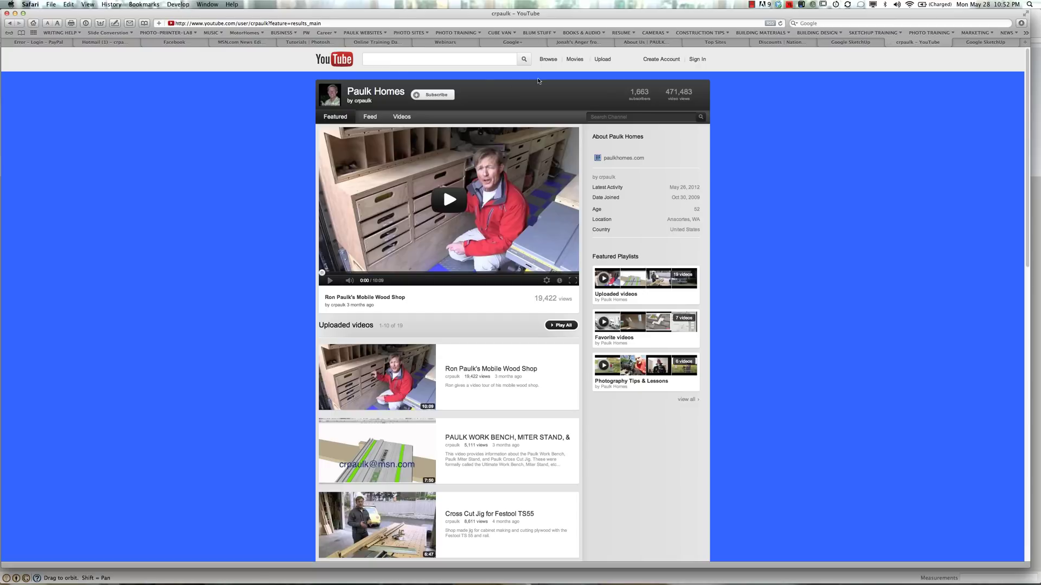
click(404, 59)
text(sketchup)
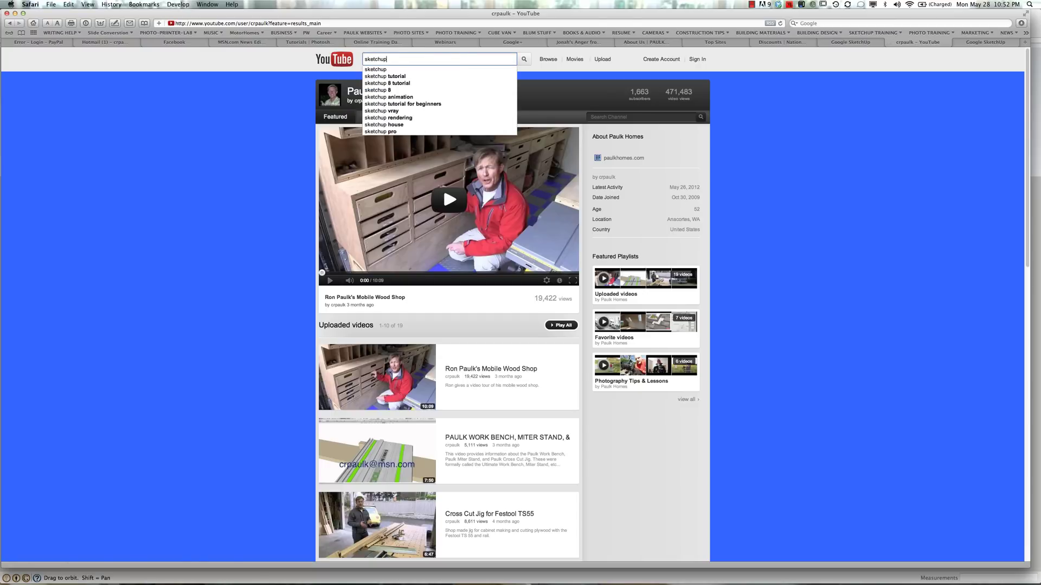
key(Return)
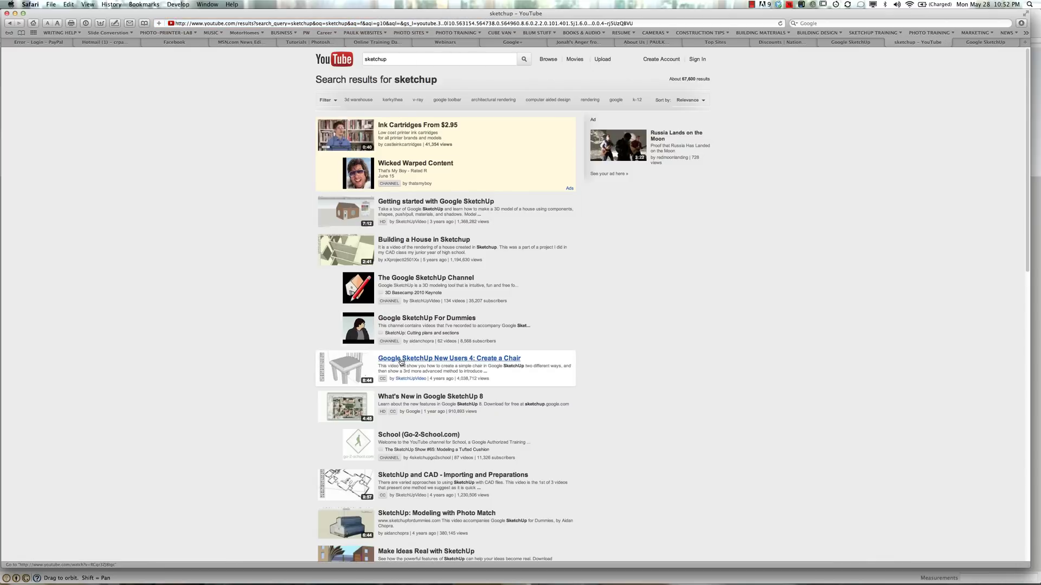
scroll(408, 391, down, 1)
scroll(408, 391, down, 10)
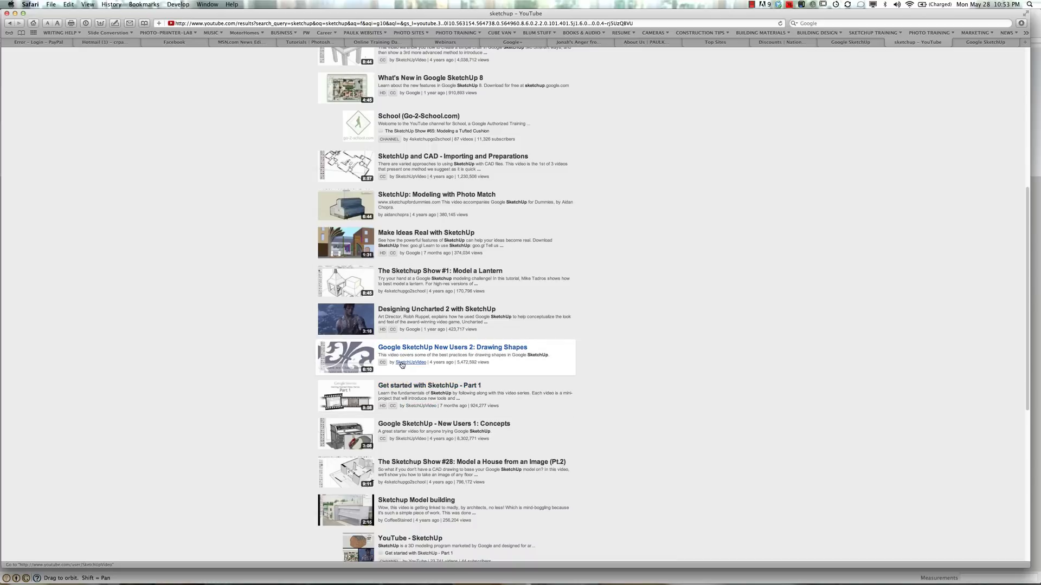
scroll(421, 211, up, 6)
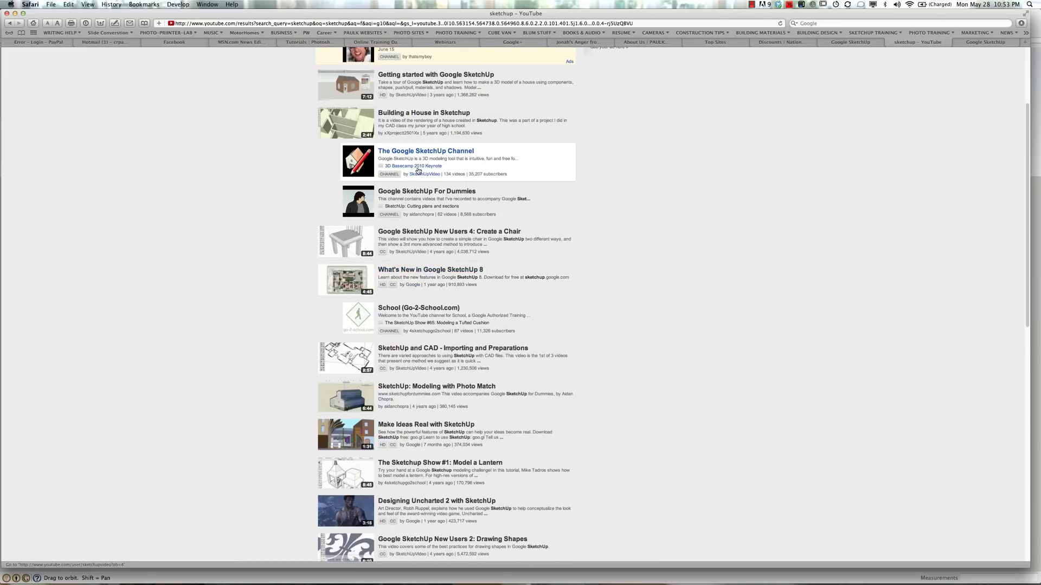
scroll(412, 162, up, 4)
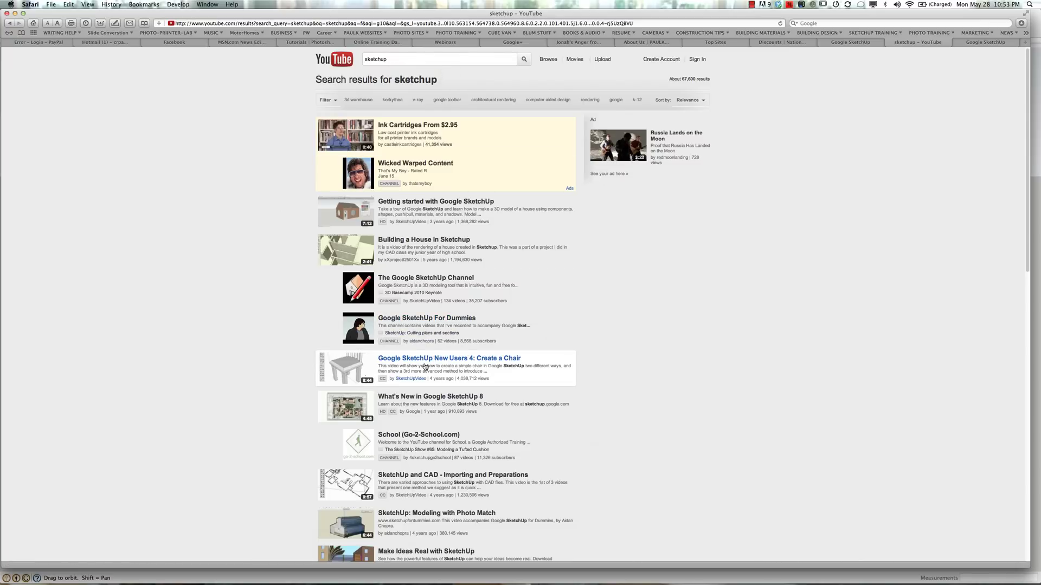
- Replace the search with 'Paulk Homes' and open the Paulk Homes channel page
click(395, 59)
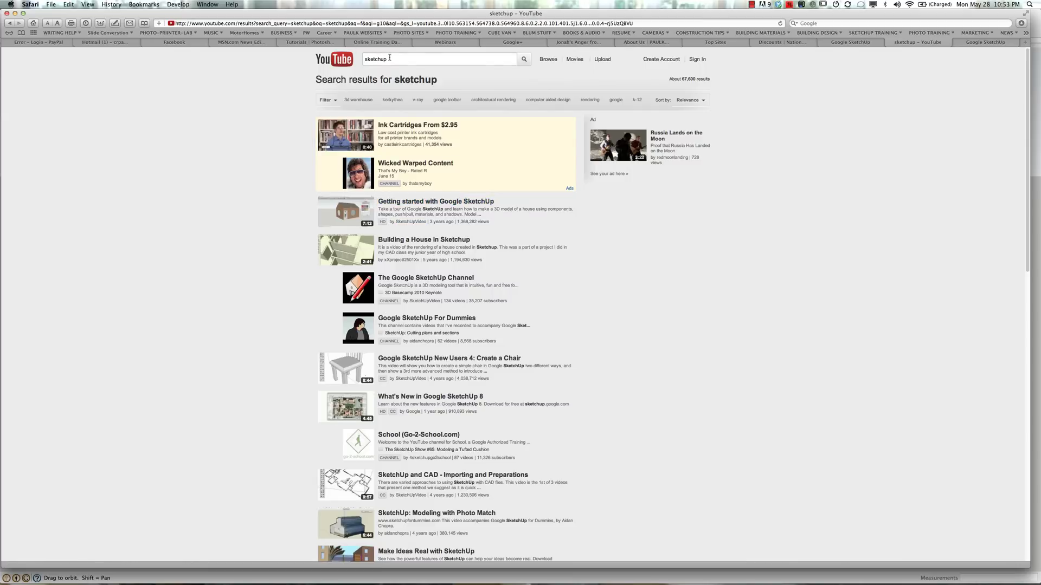
drag(388, 59, 363, 58)
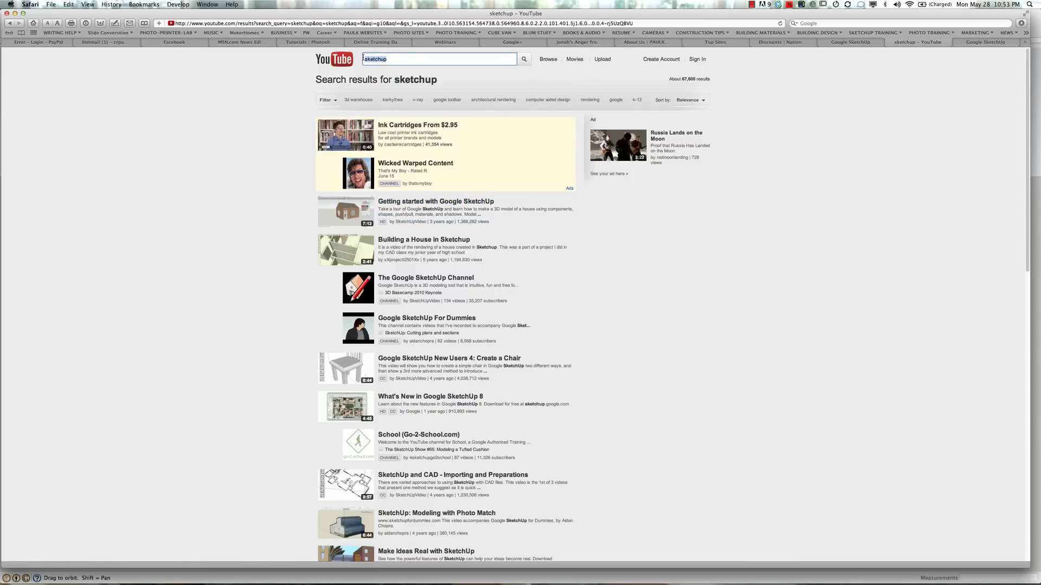
text(Paulk)
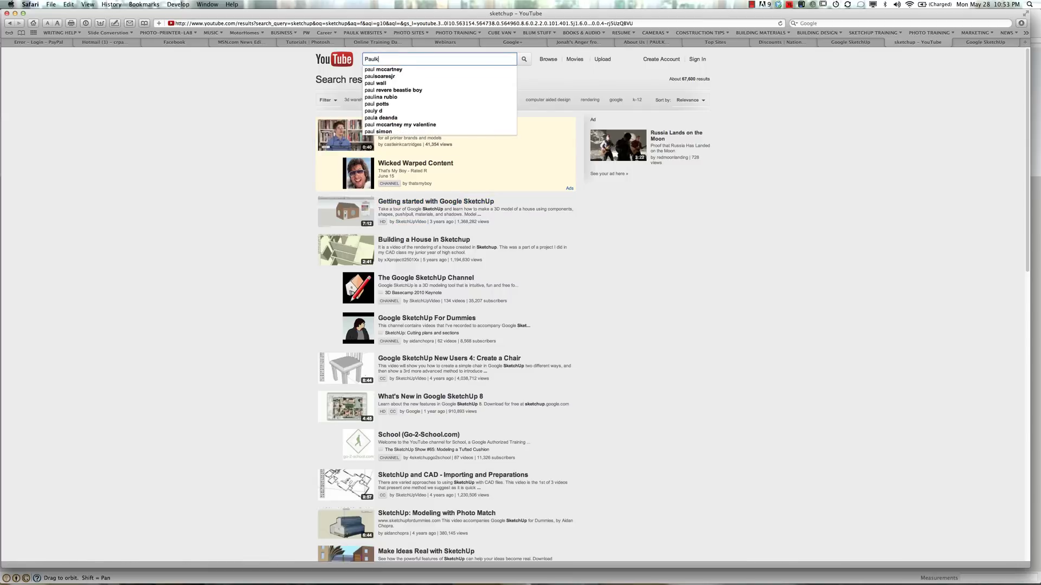
text( Homes)
key(Return)
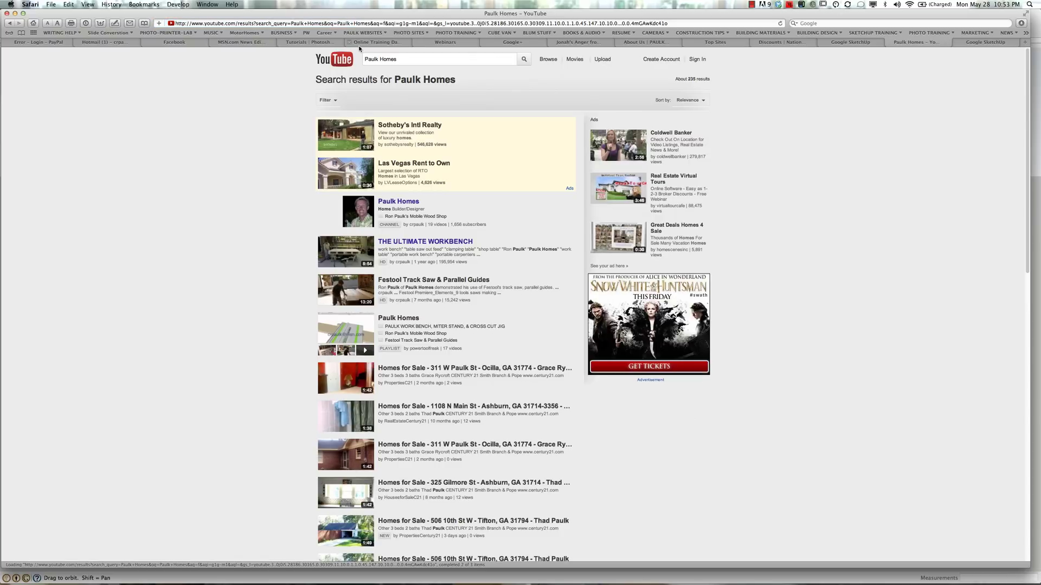
click(407, 209)
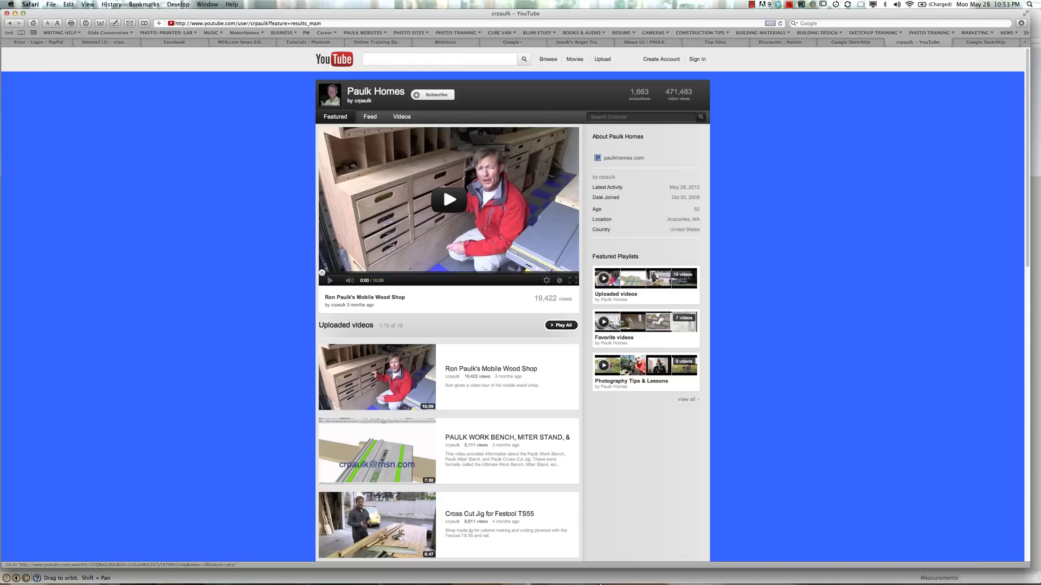
- Start a new blank model, maximize its window, and delete the default person figure
key(super+Tab)
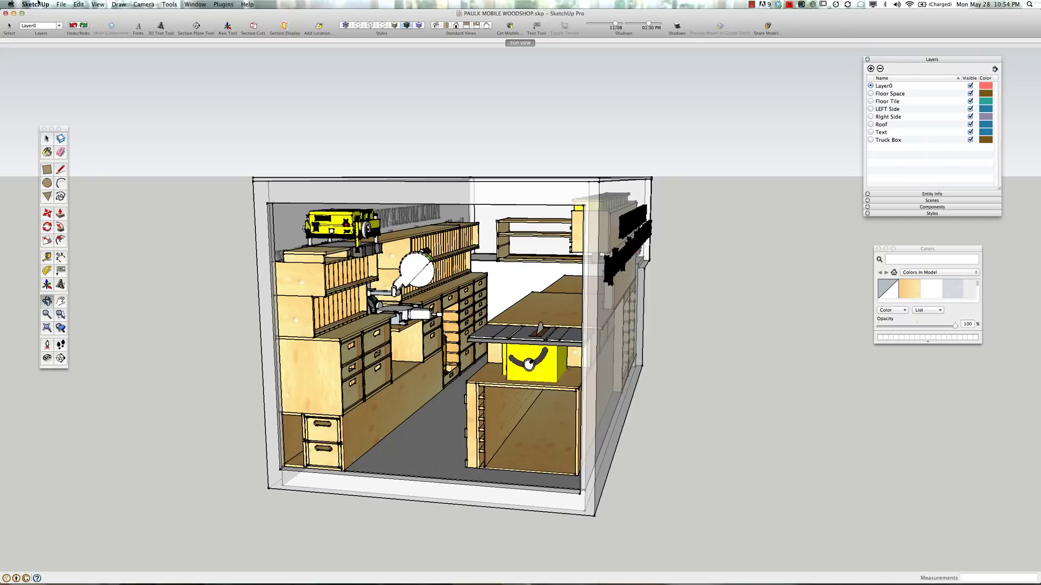
click(61, 5)
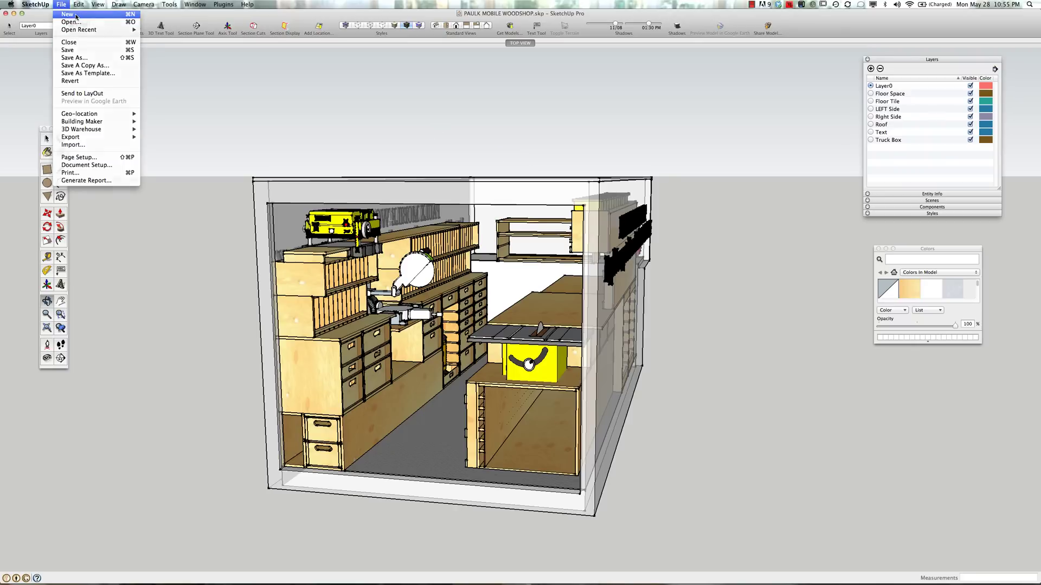
click(67, 14)
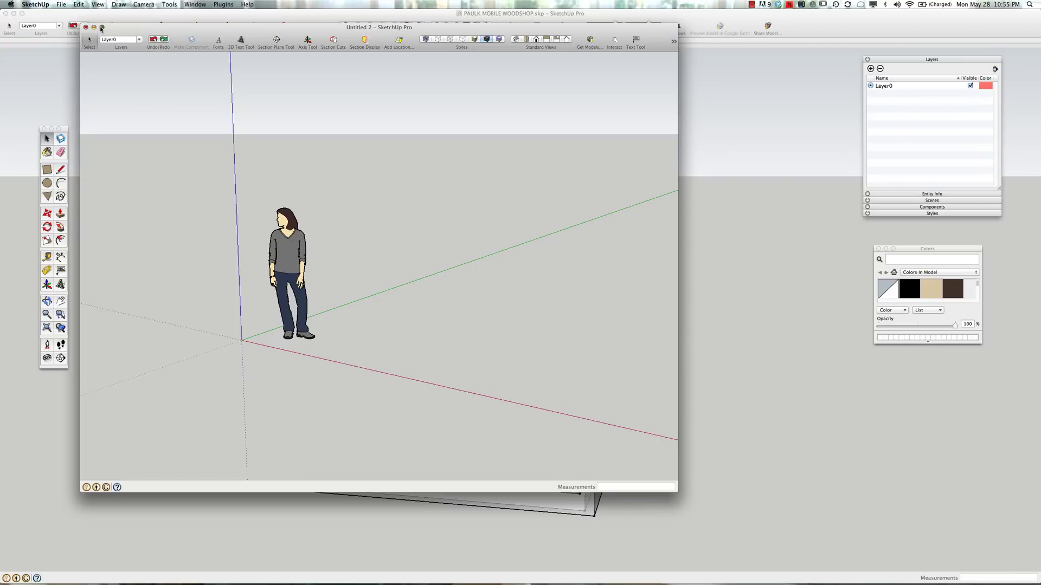
click(101, 28)
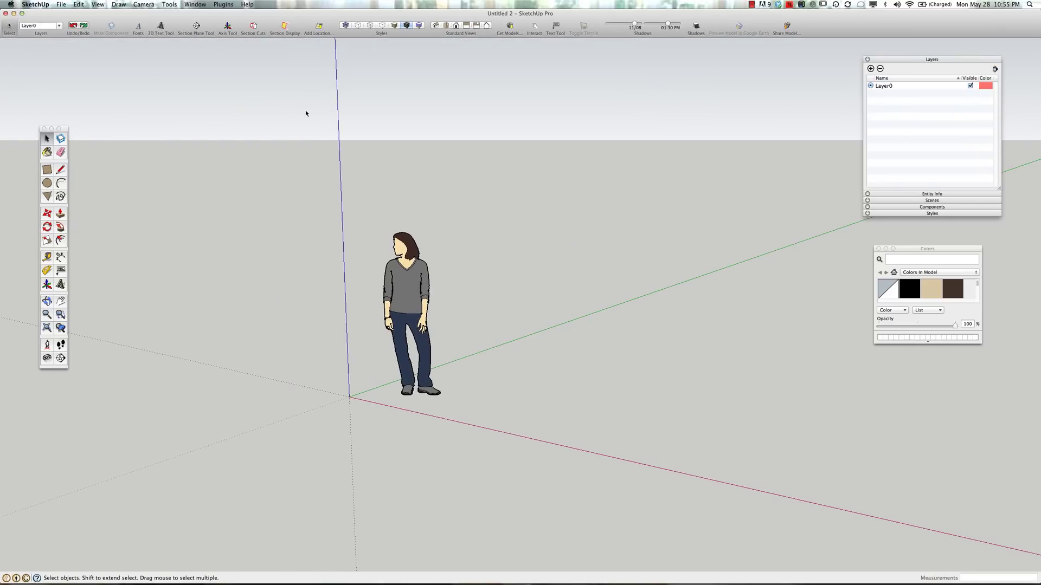
click(413, 296)
key(Delete)
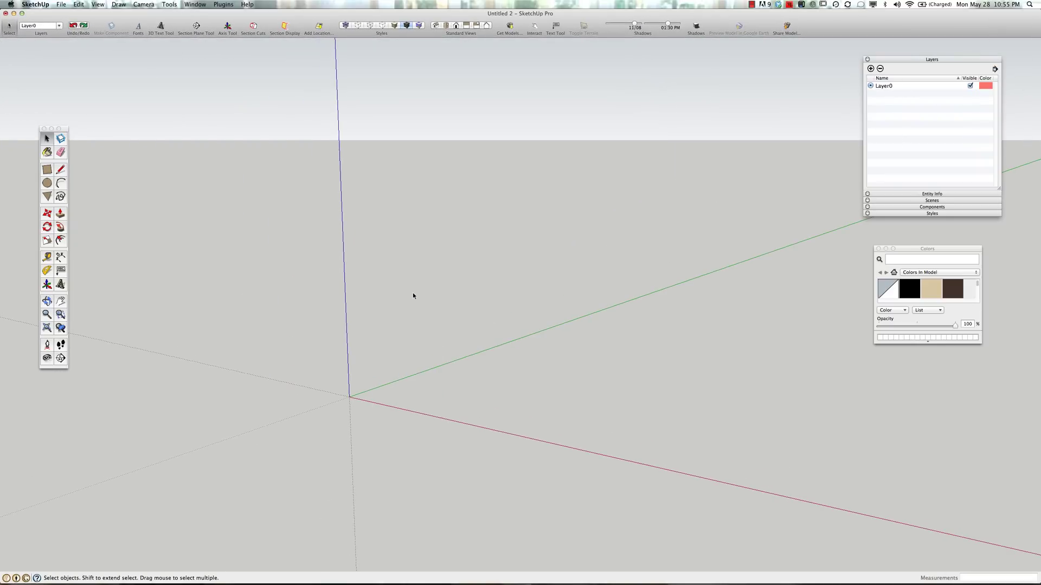
- Save the new model to the Desktop as 'Mobile Woodshop'
click(63, 5)
click(74, 56)
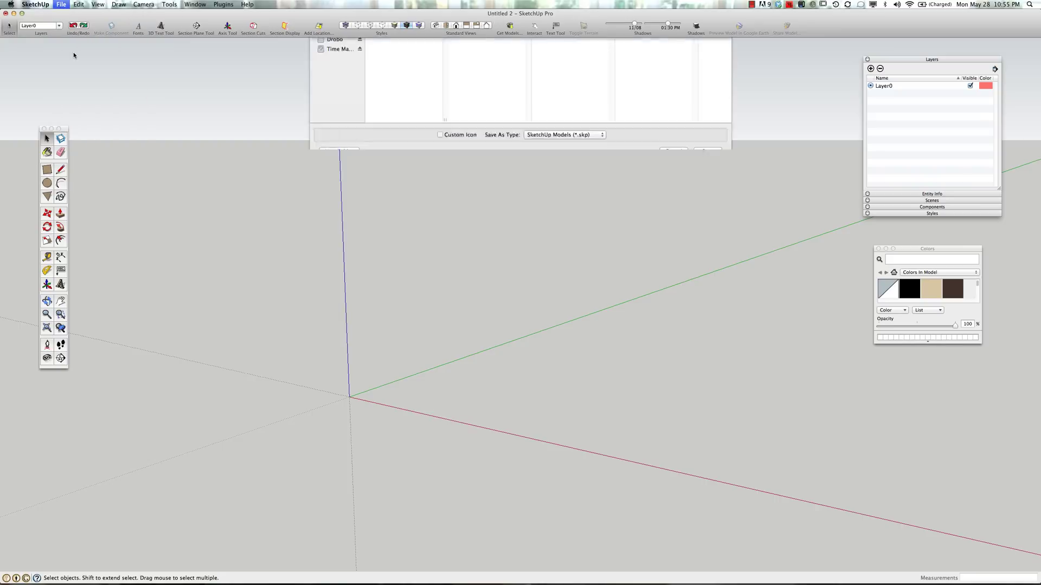
click(339, 104)
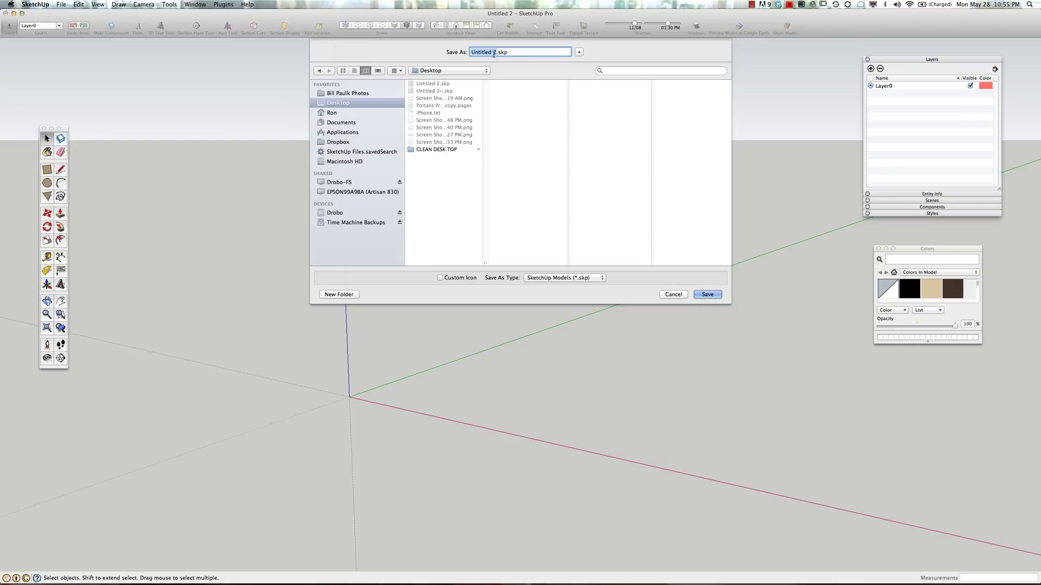
text(Mobile Woodshop)
key(Return)
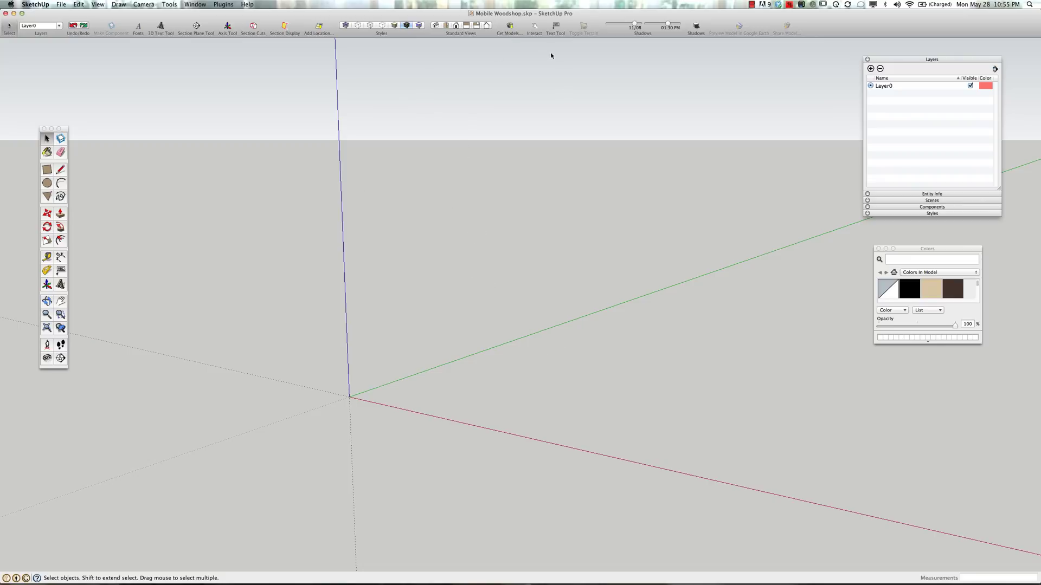
- Search the 3D Warehouse for 'Paulk Mobile Woodshop' and open its model page
click(510, 27)
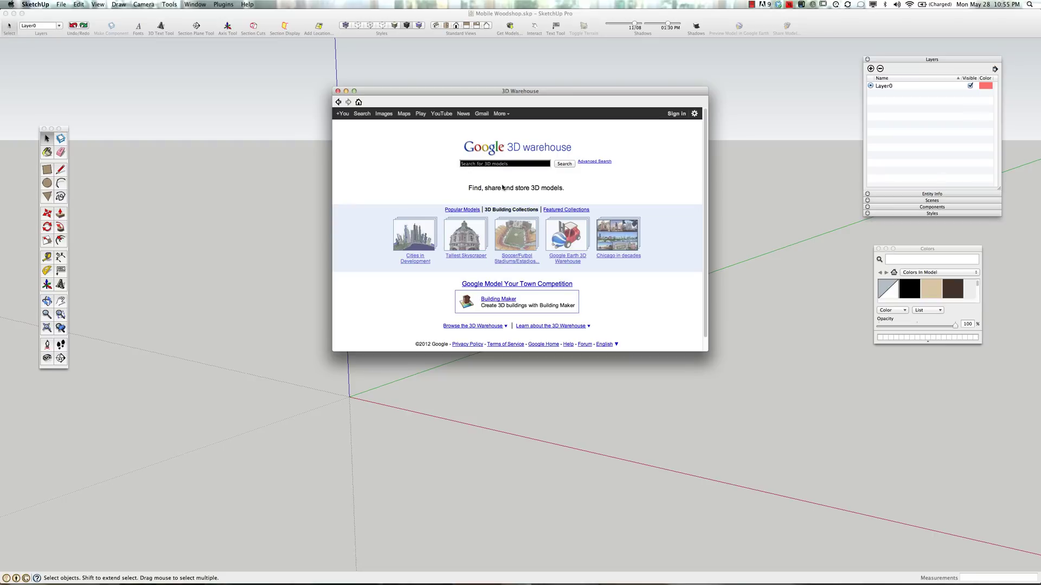
click(516, 162)
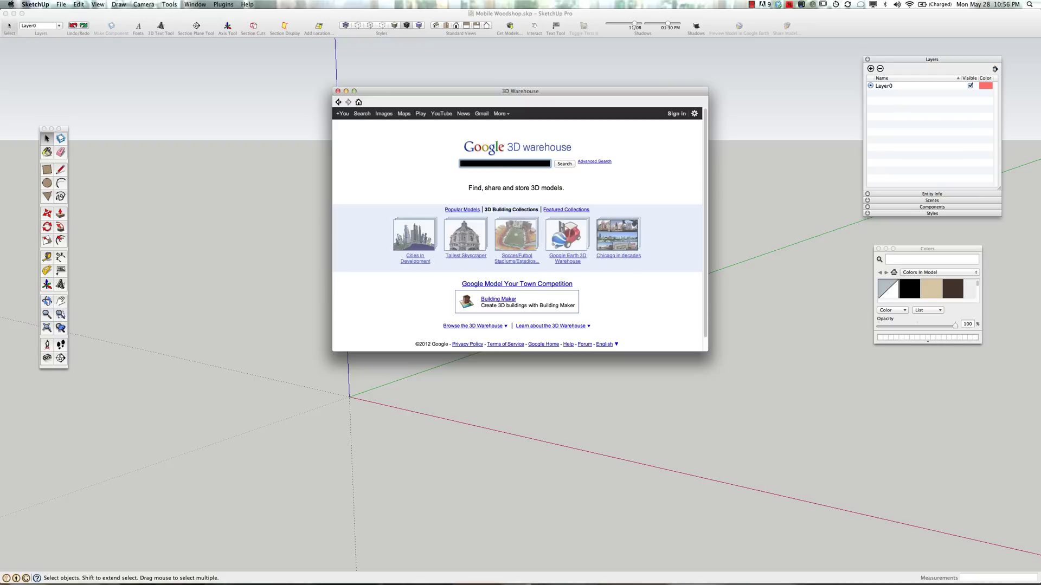
key(Return)
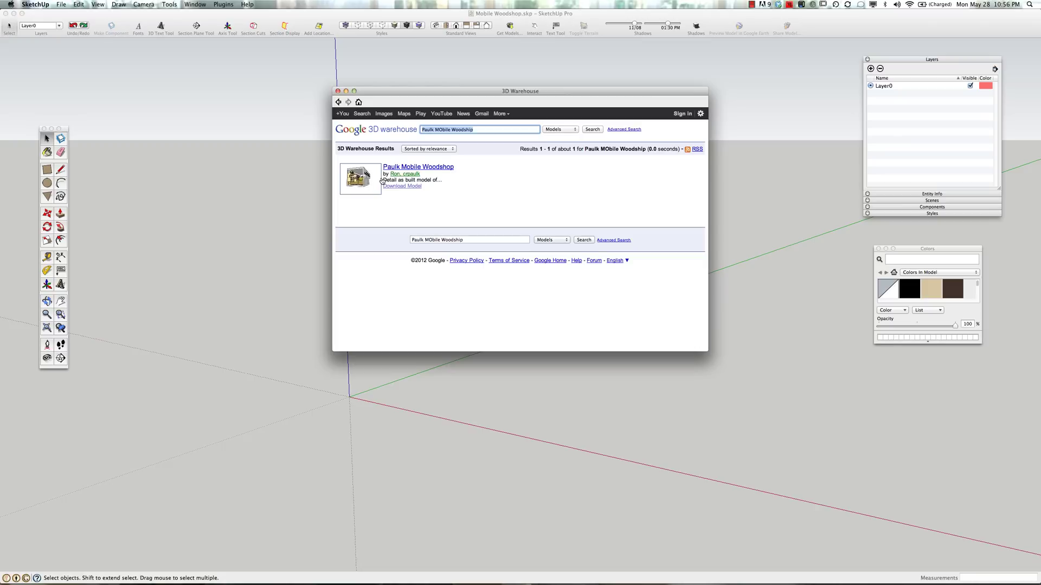
click(412, 170)
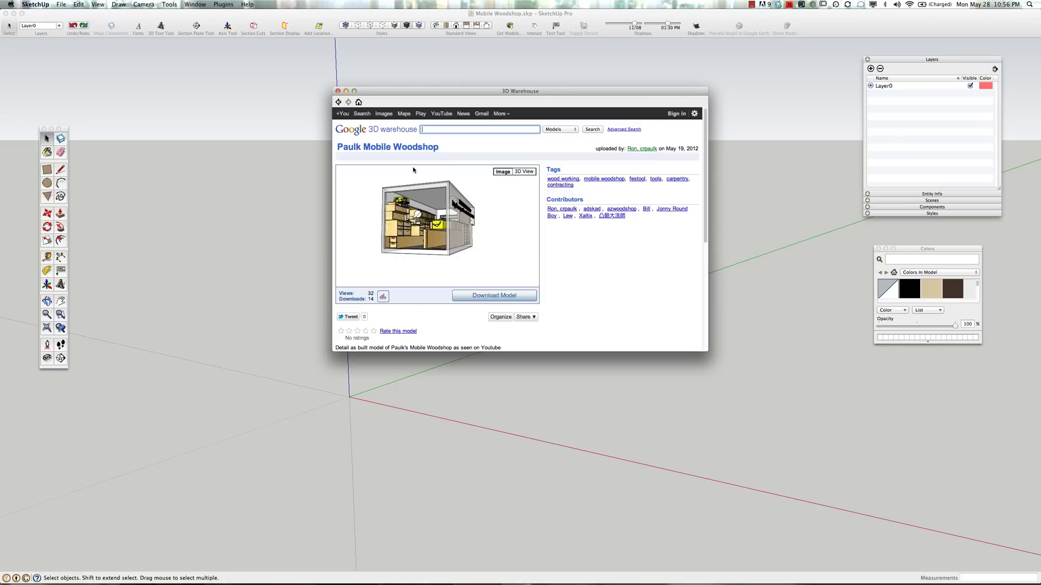
scroll(469, 279, down, 2)
scroll(469, 280, down, 2)
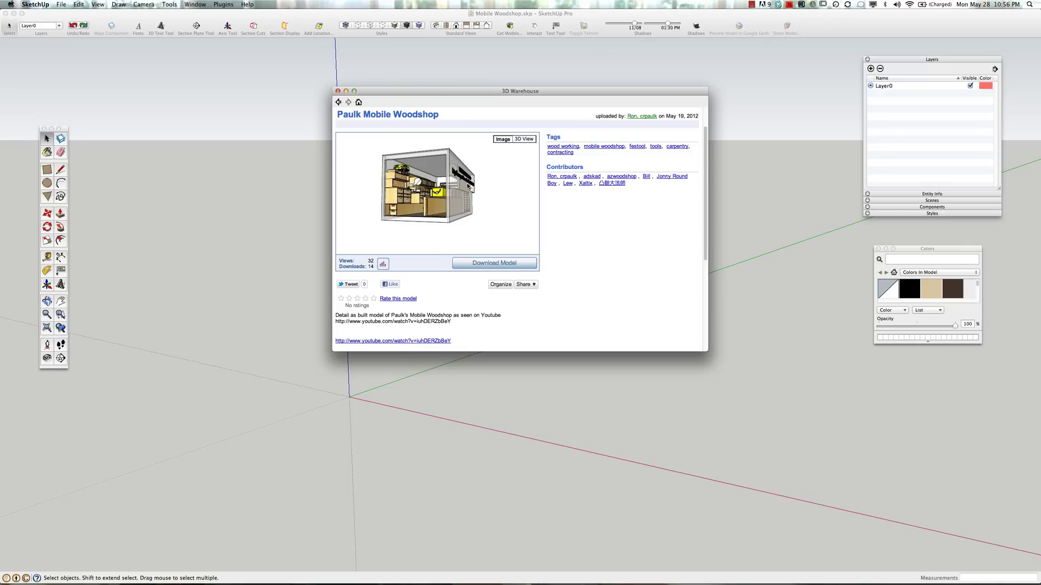
- Download the Paulk Mobile Woodshop, load it into the current file, and place it in the scene
click(485, 264)
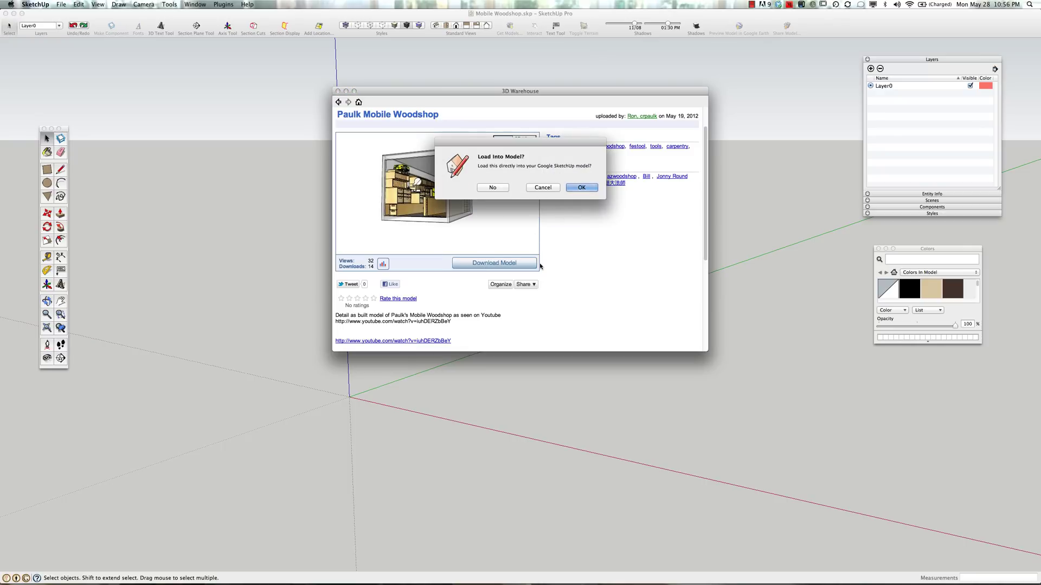
click(582, 188)
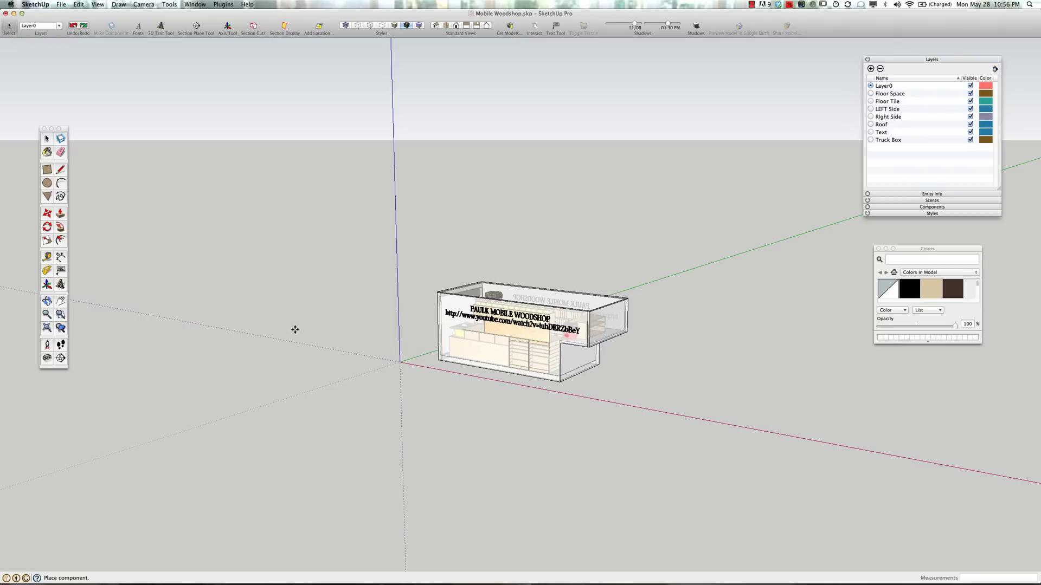
click(401, 432)
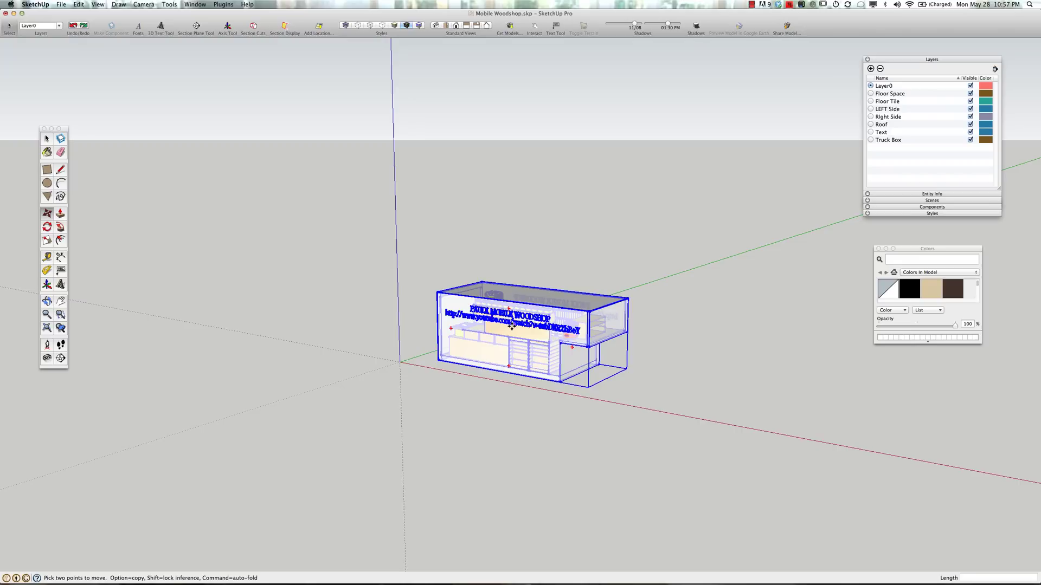
key(o)
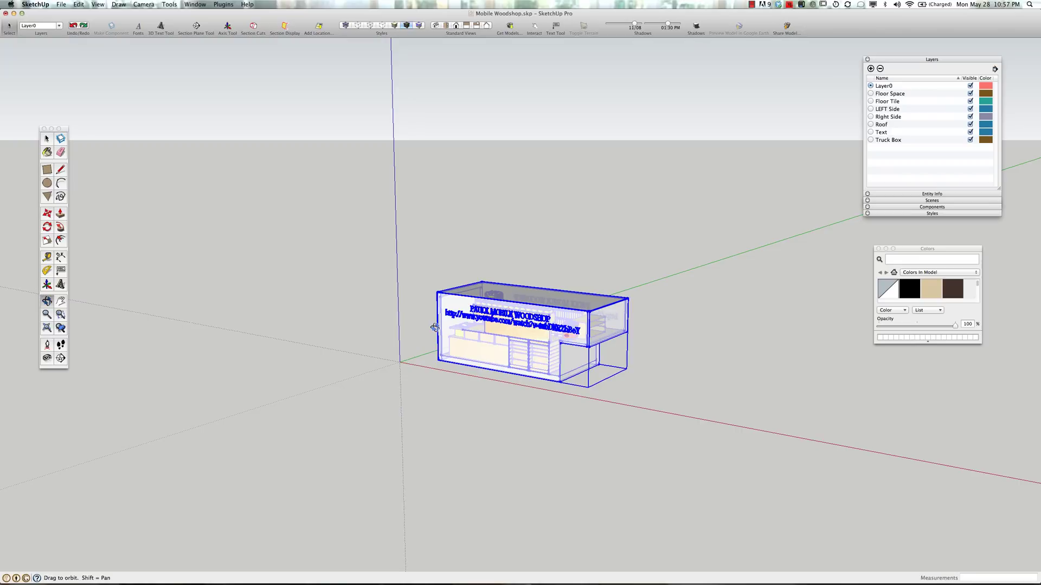
drag(355, 313, 533, 396)
scroll(534, 396, up, 10)
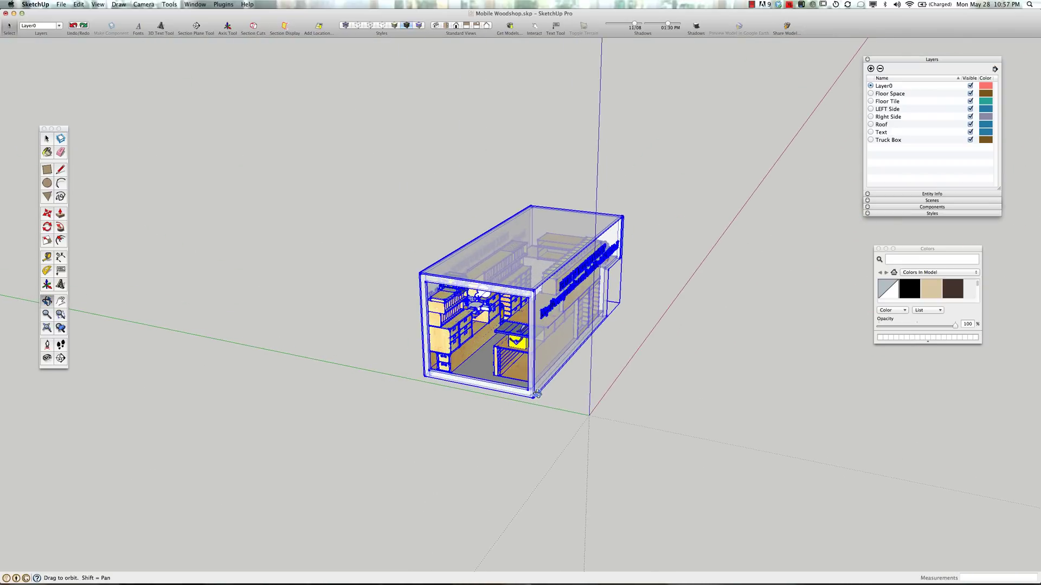
scroll(535, 394, up, 2)
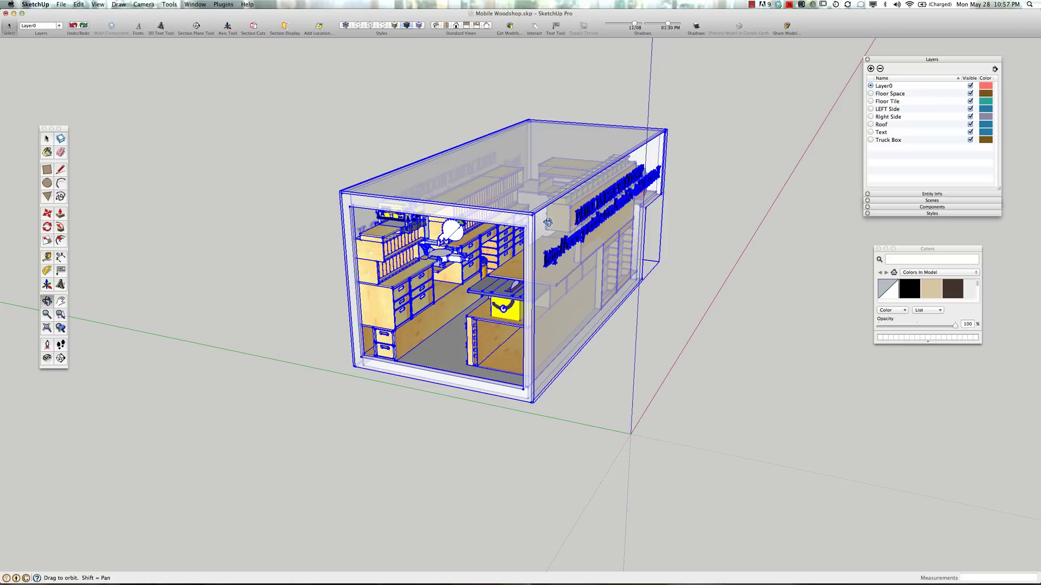
- Copy the woodshop model 40' along the green axis beside the original
key(m)
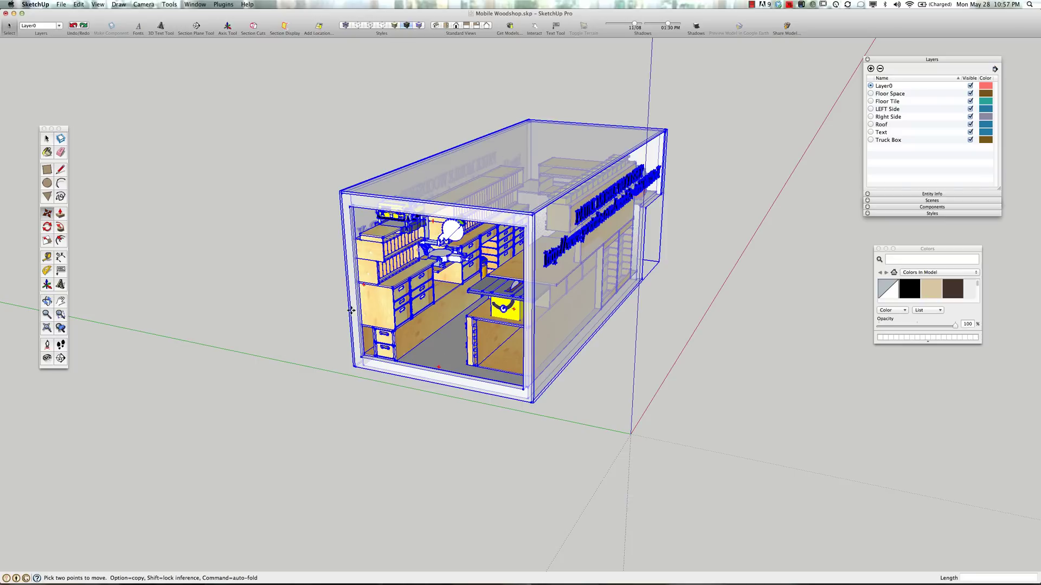
click(534, 403)
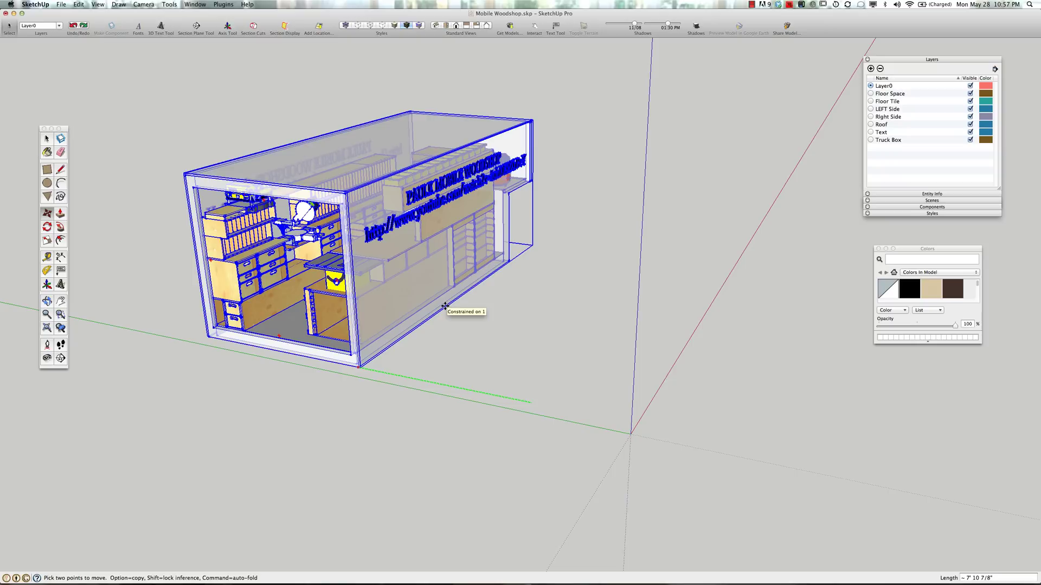
key(alt)
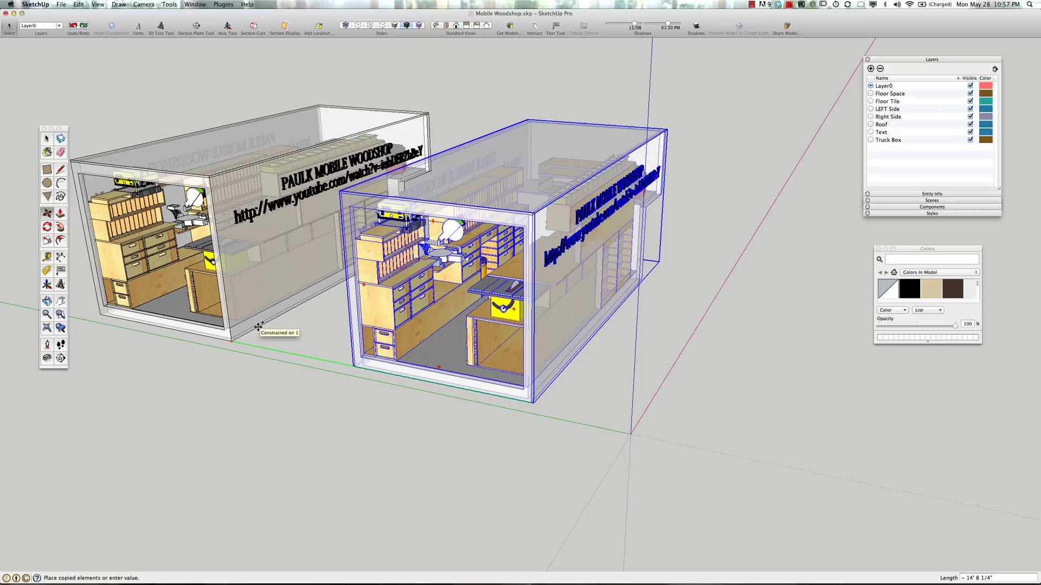
click(258, 326)
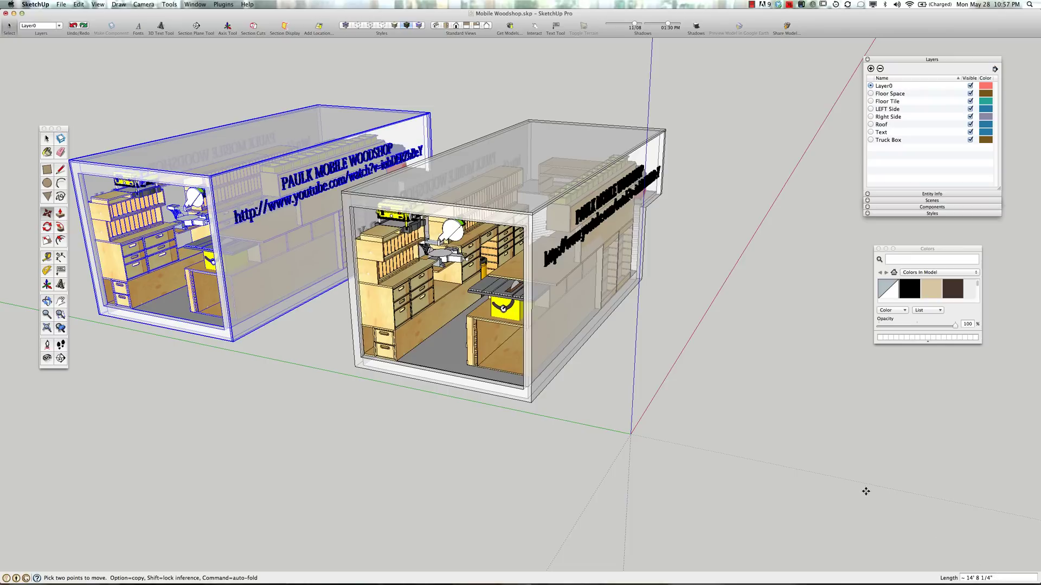
text(40)
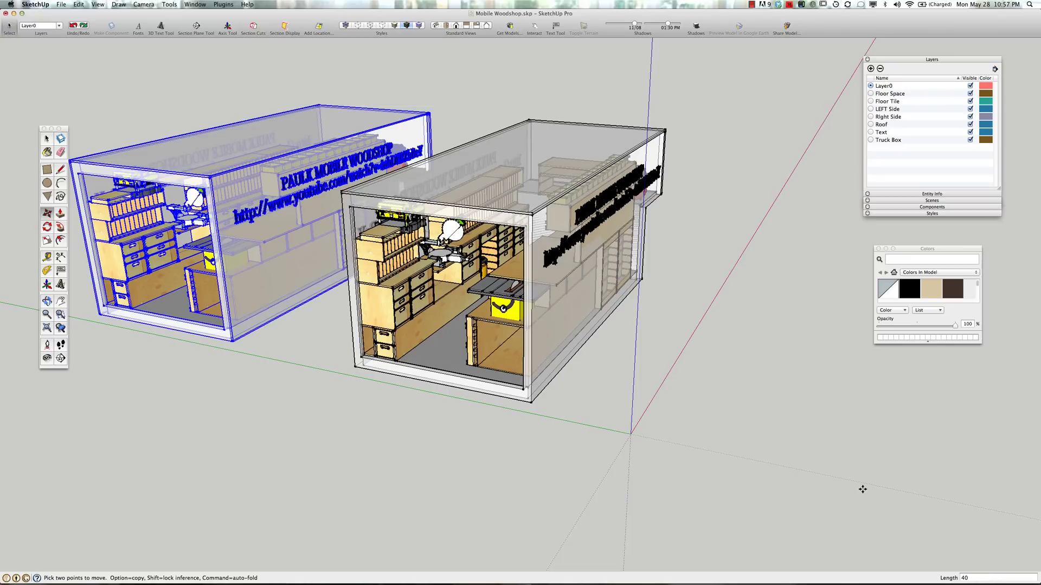
text(')
key(Return)
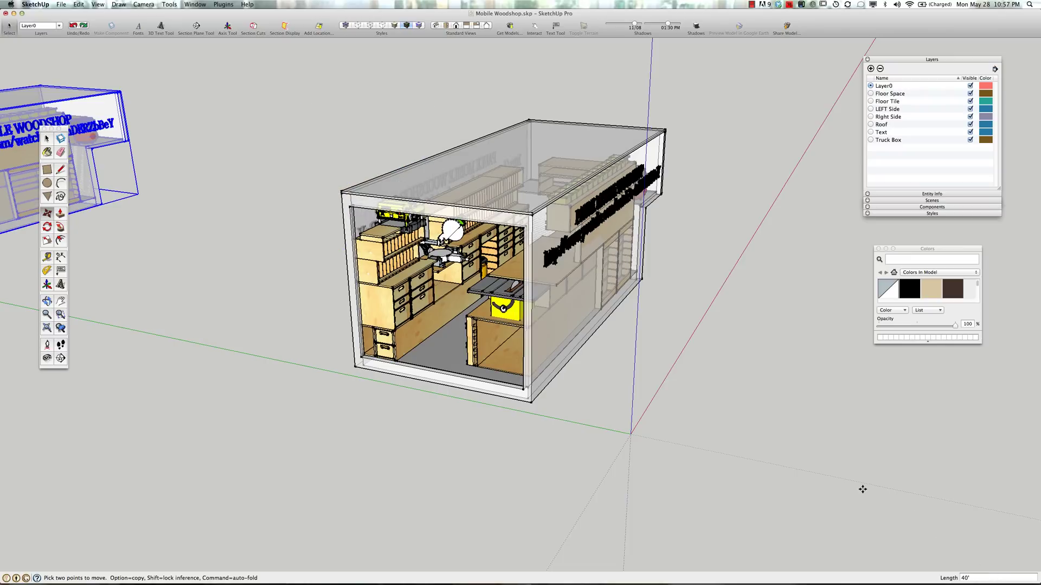
- Open the woodshop group and hide the Truck Box, Text and Roof layers
key(space)
click(484, 362)
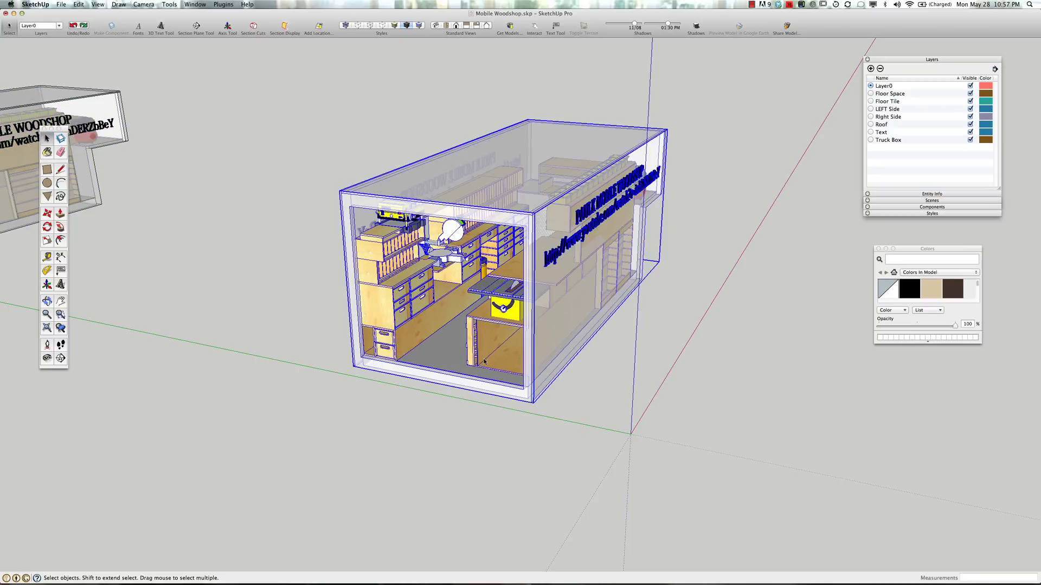
double_click(516, 359)
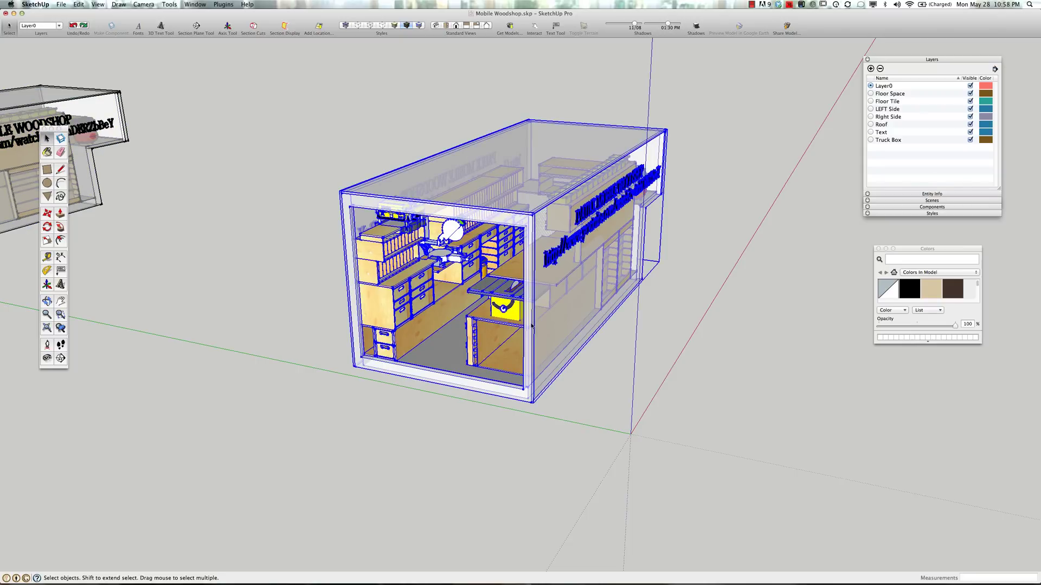
click(970, 141)
click(970, 131)
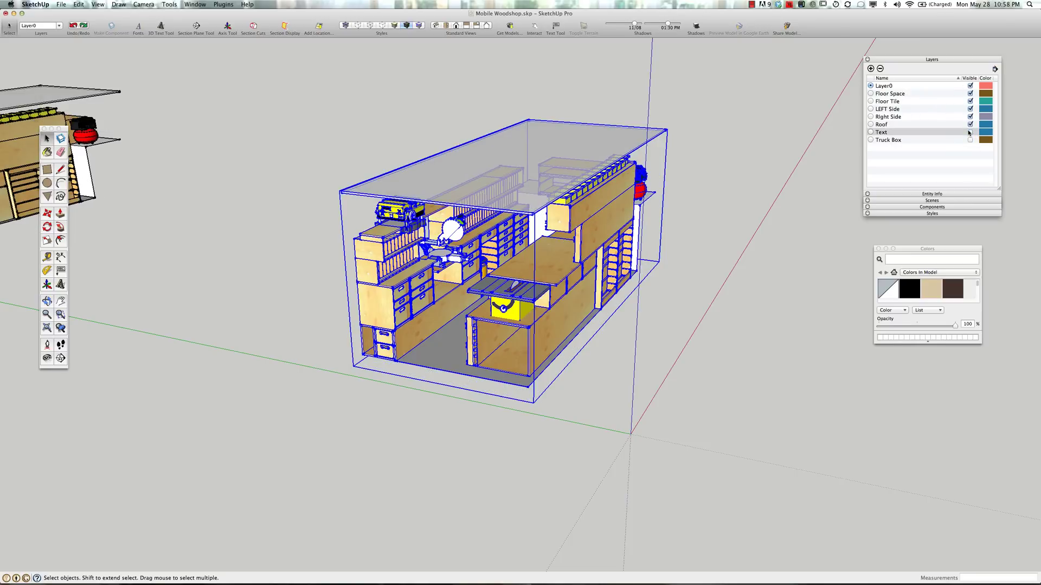
click(969, 125)
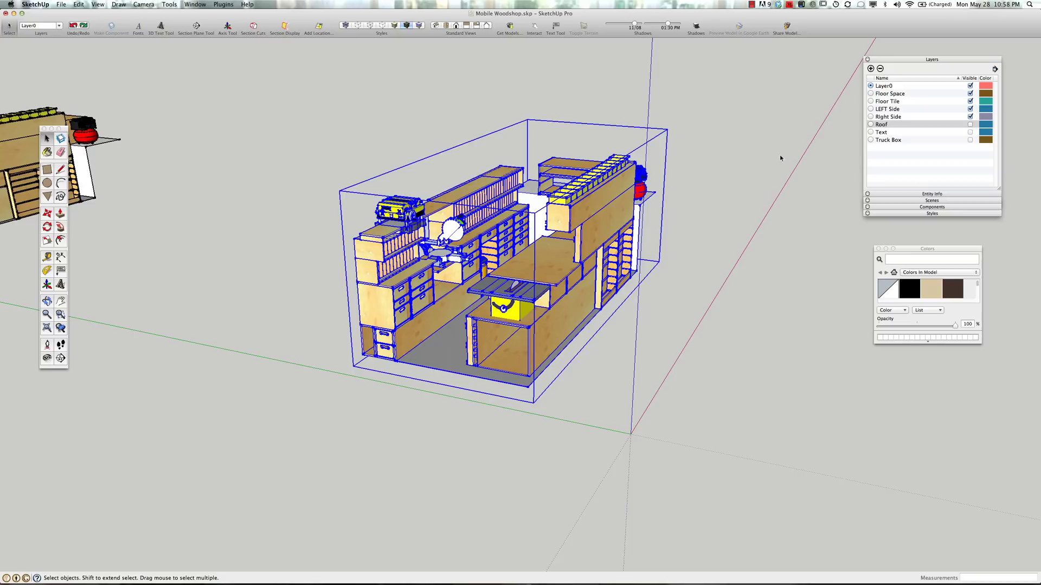
scroll(566, 401, up, 4)
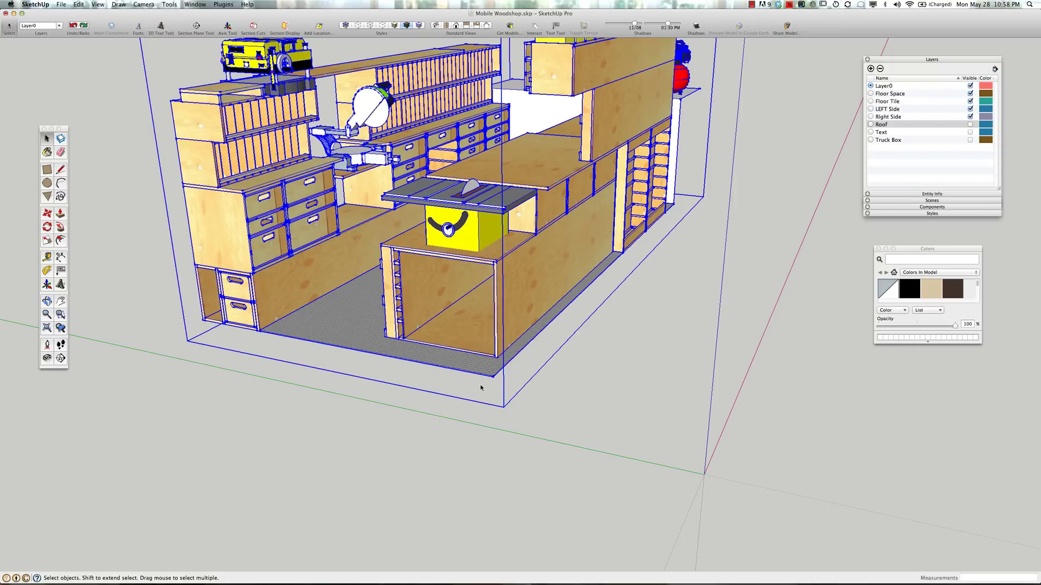
- Move the woodshop so its front floor corner snaps onto the axes origin
key(m)
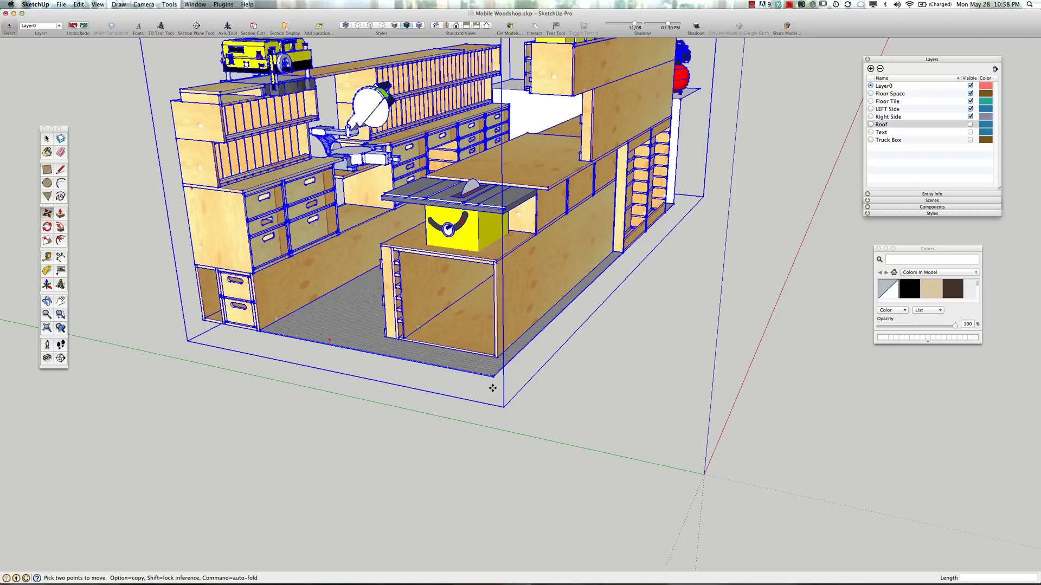
scroll(495, 380, up, 6)
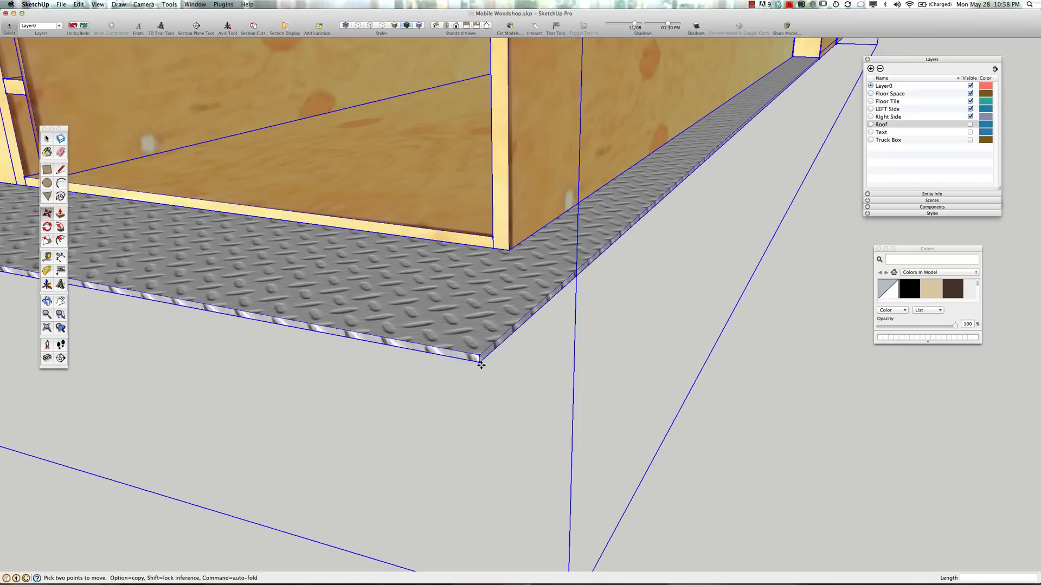
click(480, 362)
scroll(480, 362, down, 5)
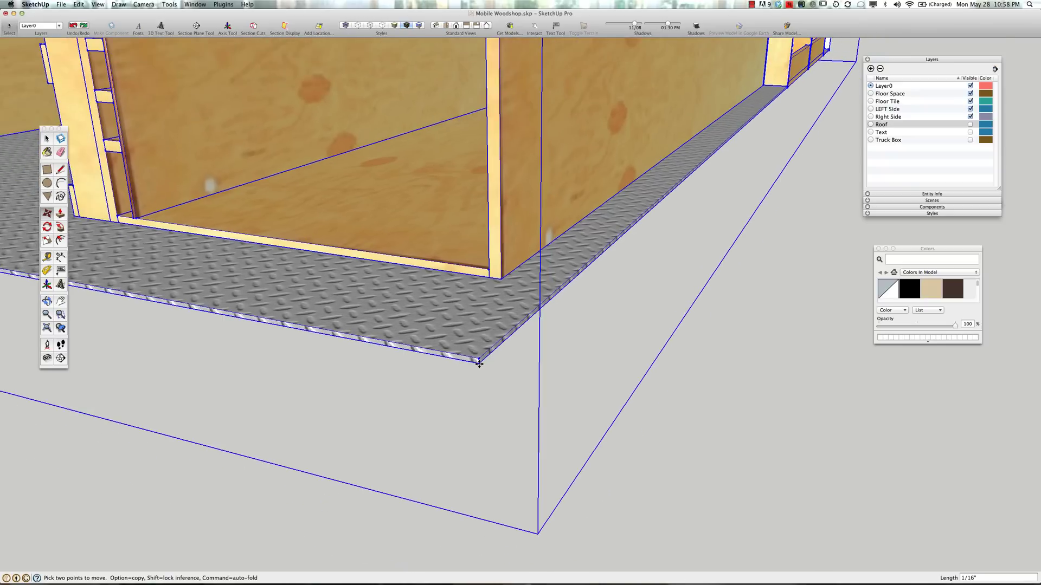
scroll(480, 363, down, 5)
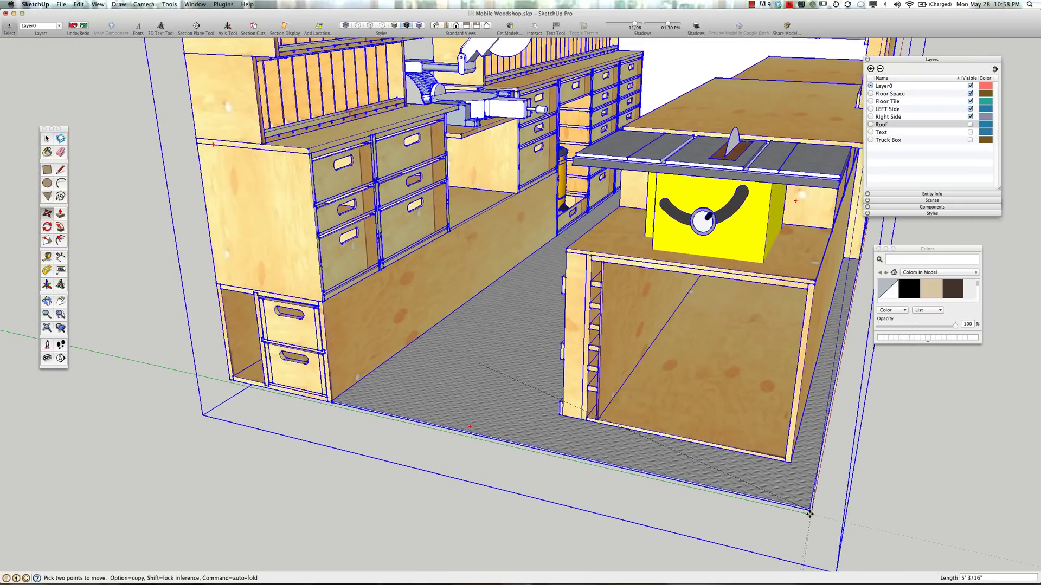
click(810, 516)
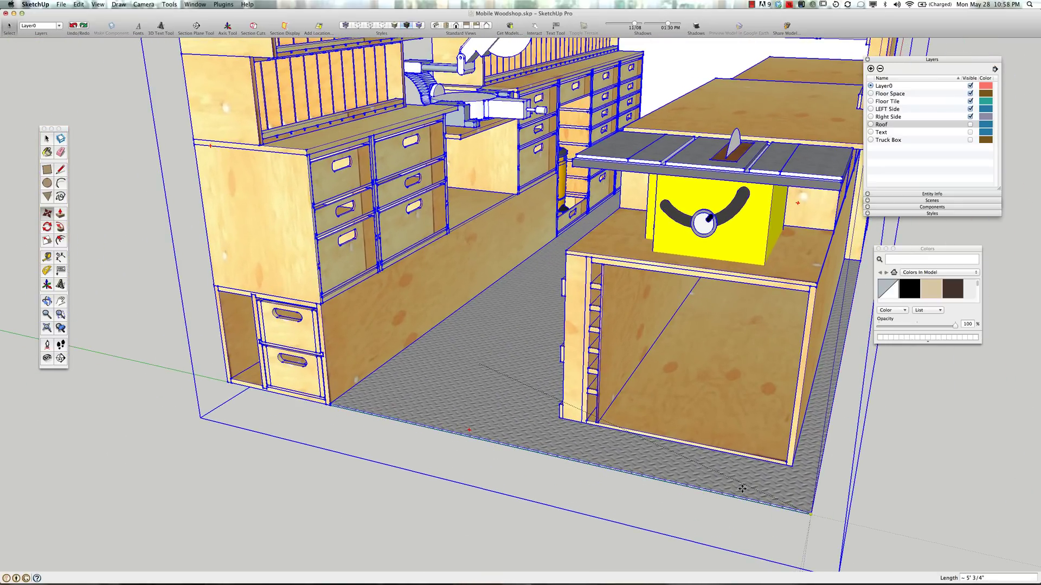
scroll(624, 426, down, 8)
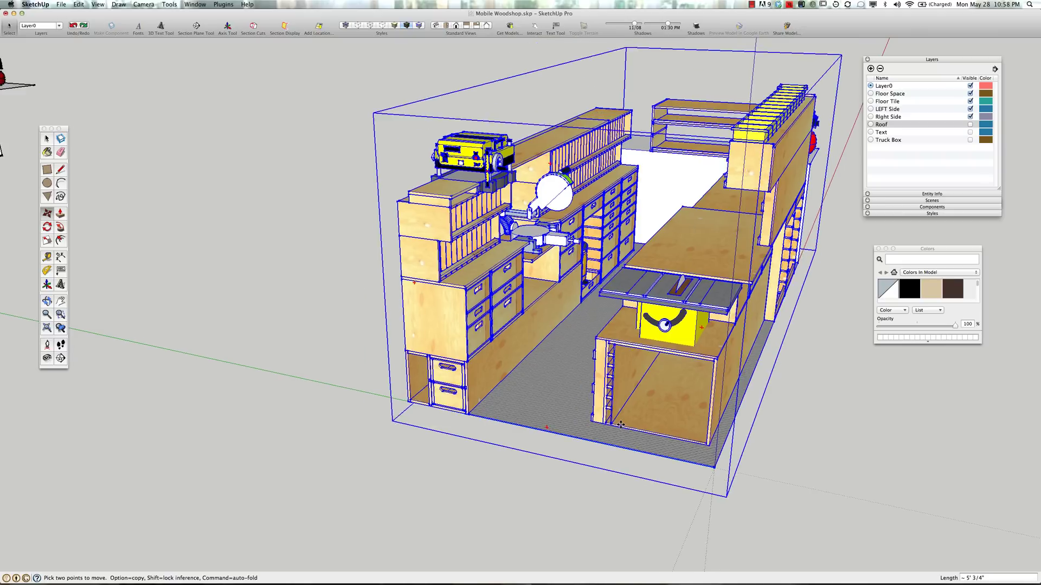
scroll(620, 425, down, 3)
key(space)
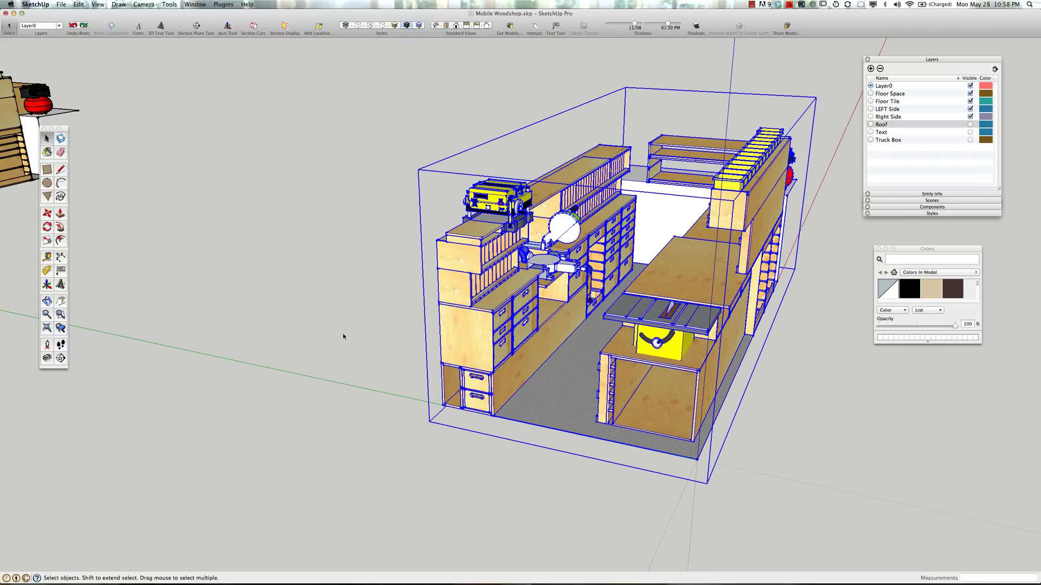
- Select the whole woodshop model and Explode it from the context menu
click(378, 379)
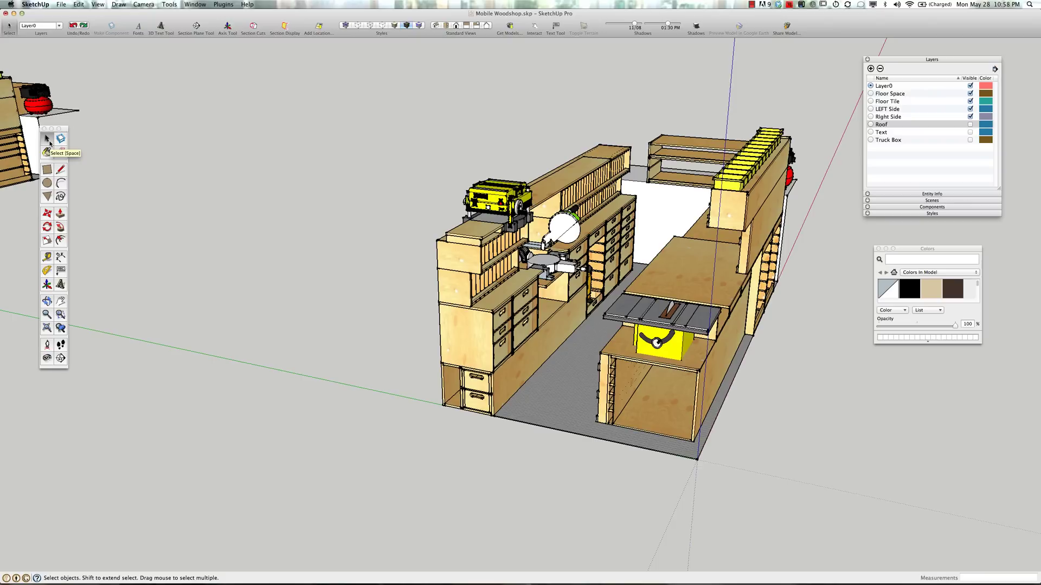
click(620, 352)
right_click(620, 352)
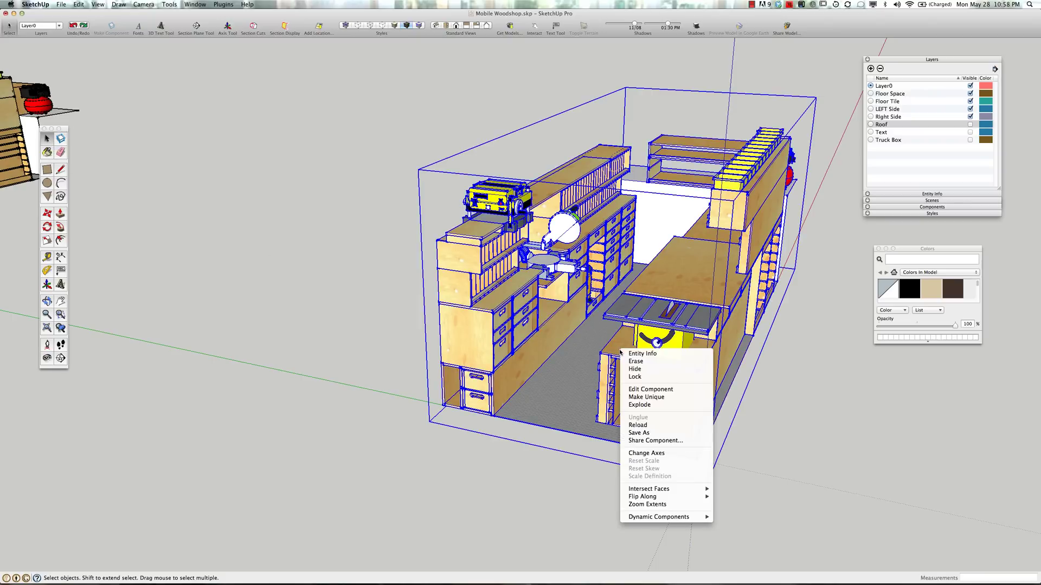
click(651, 400)
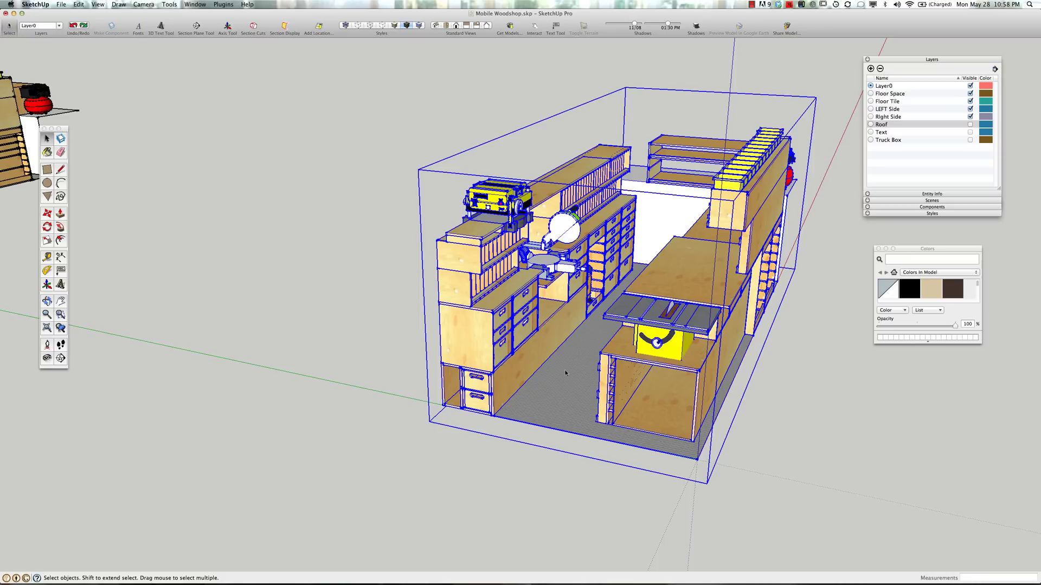
right_click(545, 344)
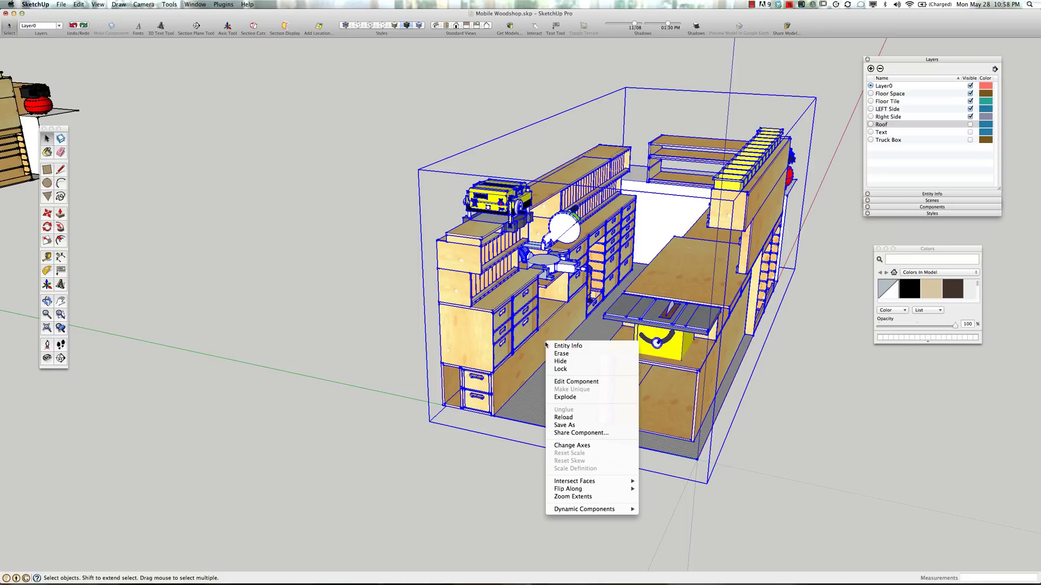
click(573, 398)
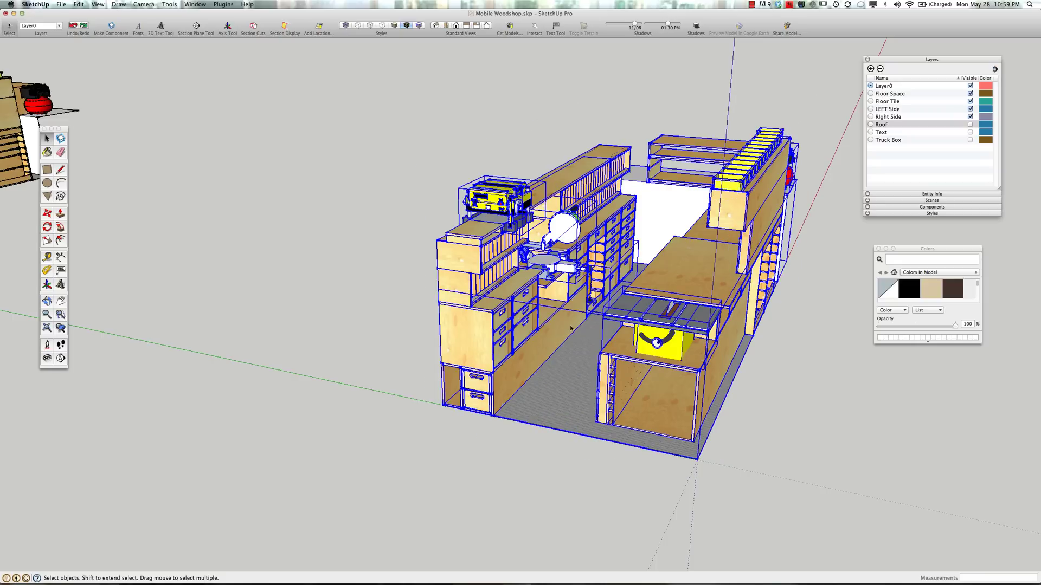
- Draw a rectangle on the ground beside the exploded woodshop, sized 15 by 7 feet
scroll(487, 291, down, 3)
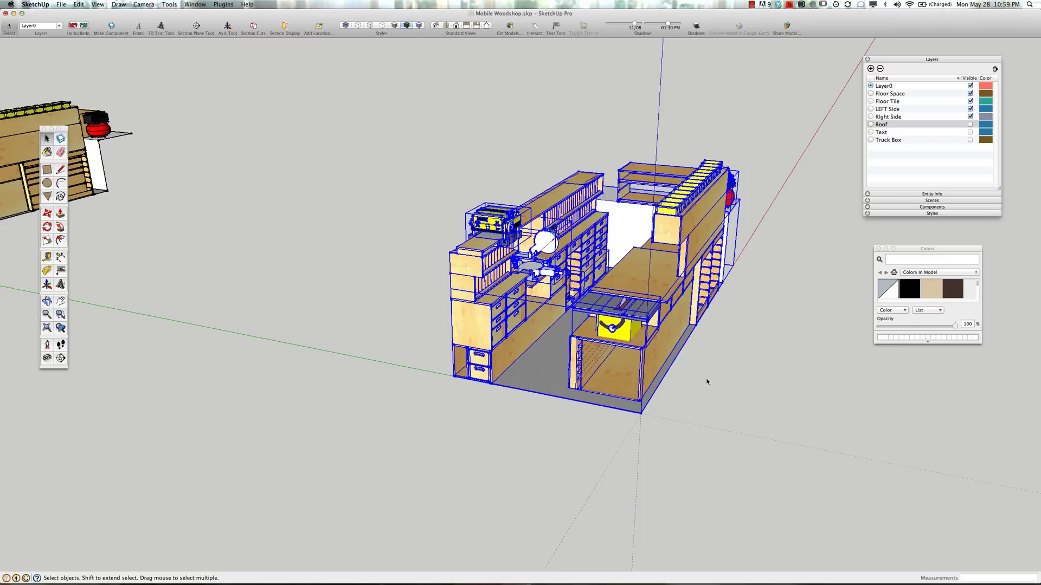
scroll(691, 347, up, 3)
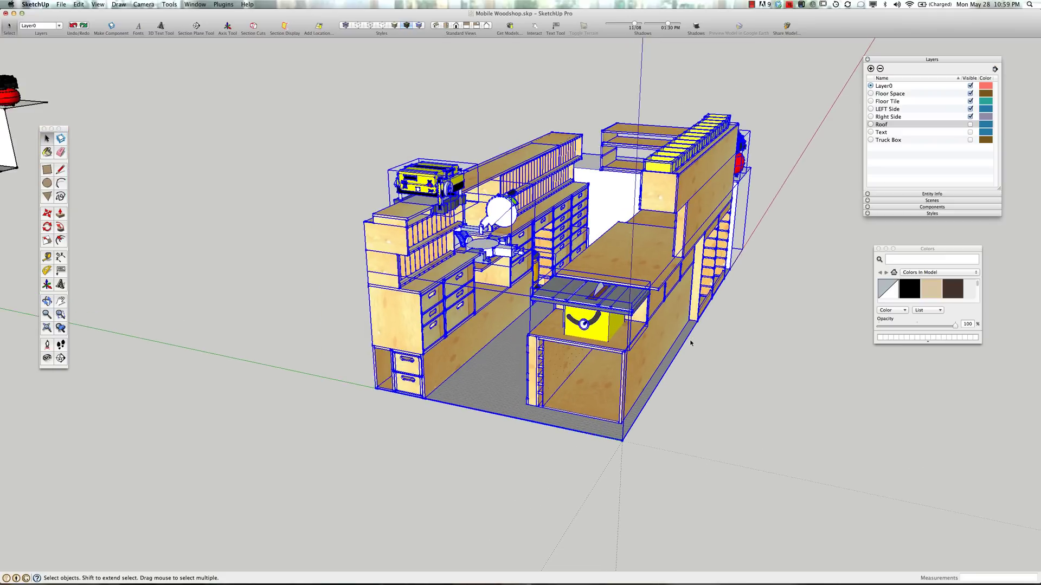
scroll(691, 342, down, 3)
key(h)
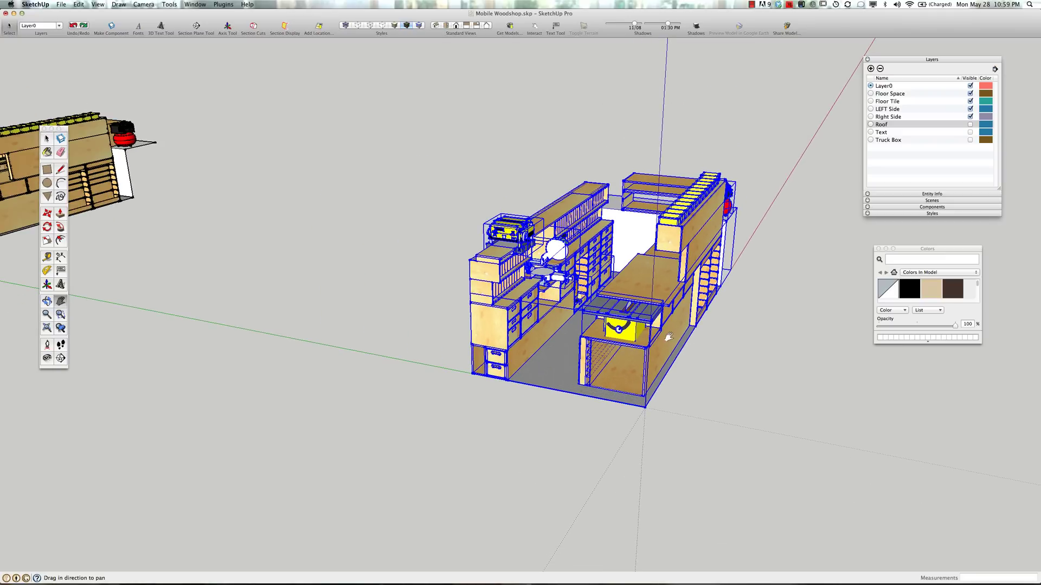
drag(690, 343, 430, 272)
scroll(486, 319, down, 2)
scroll(486, 319, down, 1)
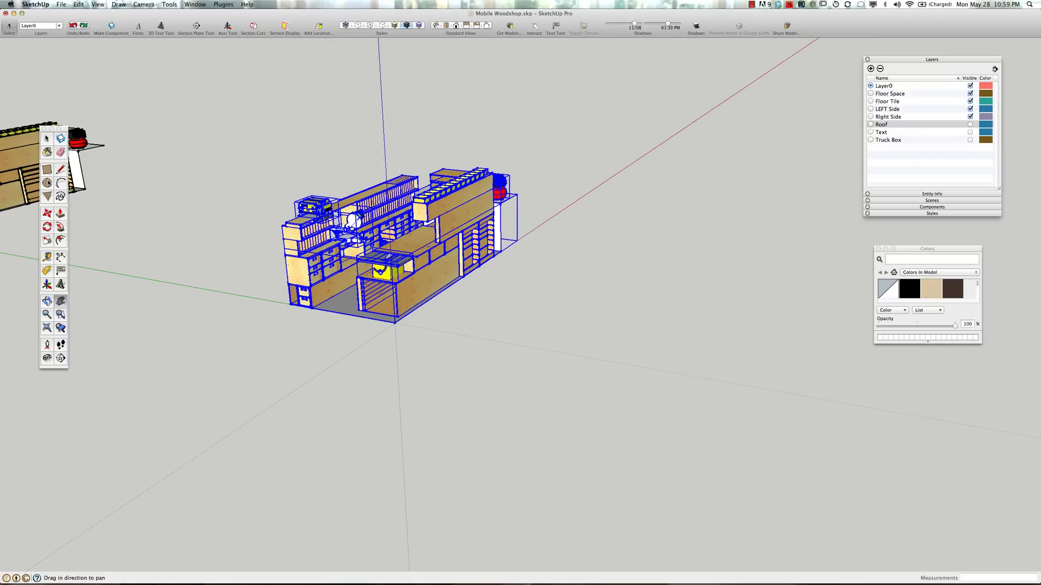
key(r)
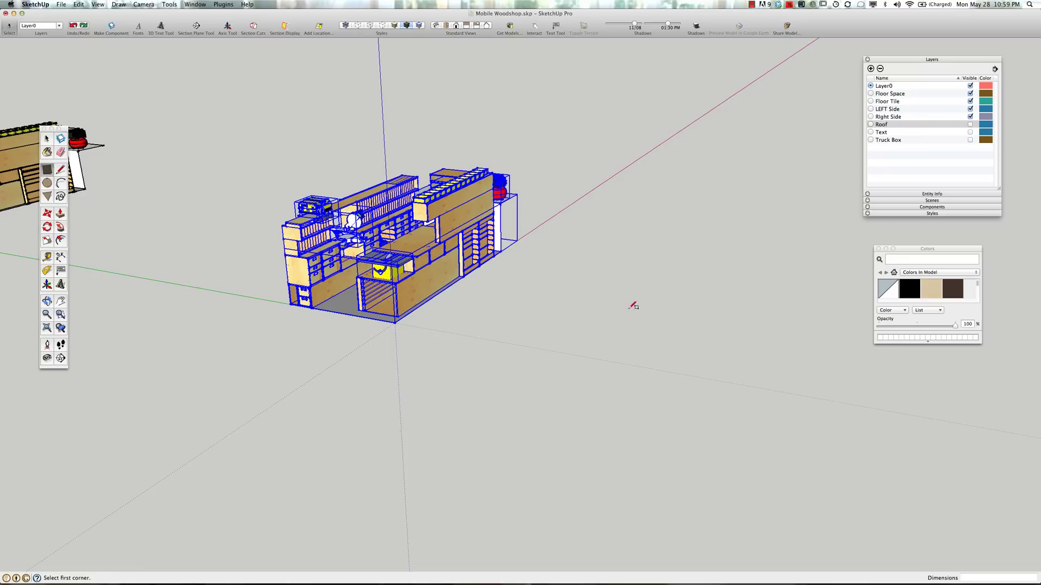
click(546, 350)
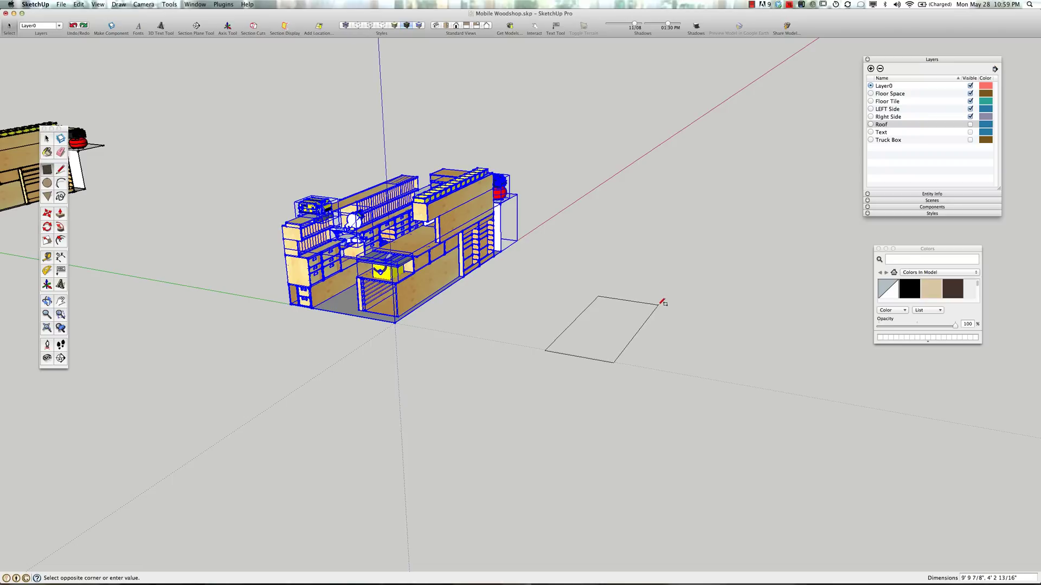
click(702, 279)
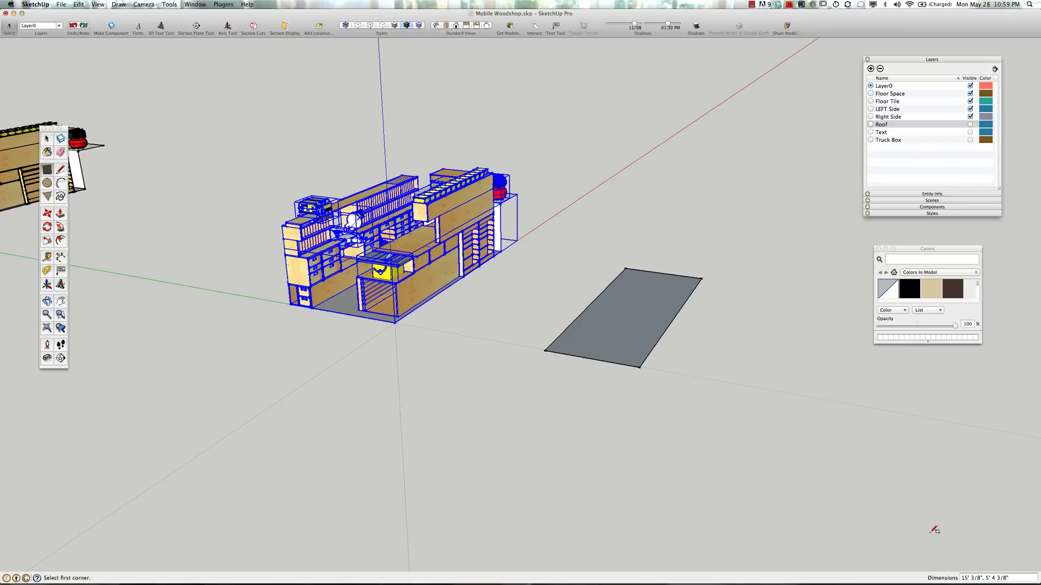
text(15',7)
key(Return)
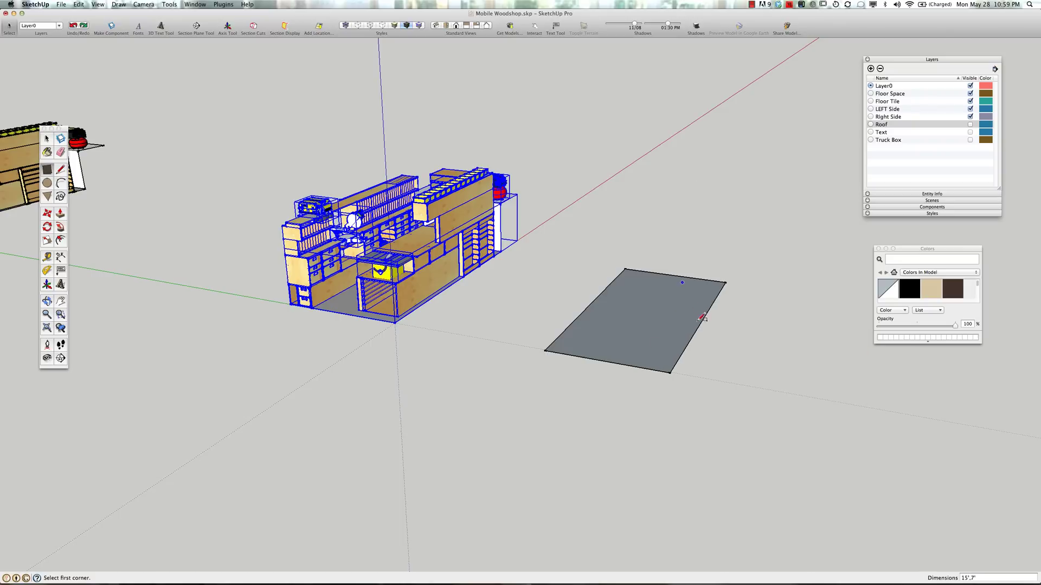
- Make the grey floor rectangle its own group, then select the woodshop's drawer-unit group
scroll(701, 325, up, 3)
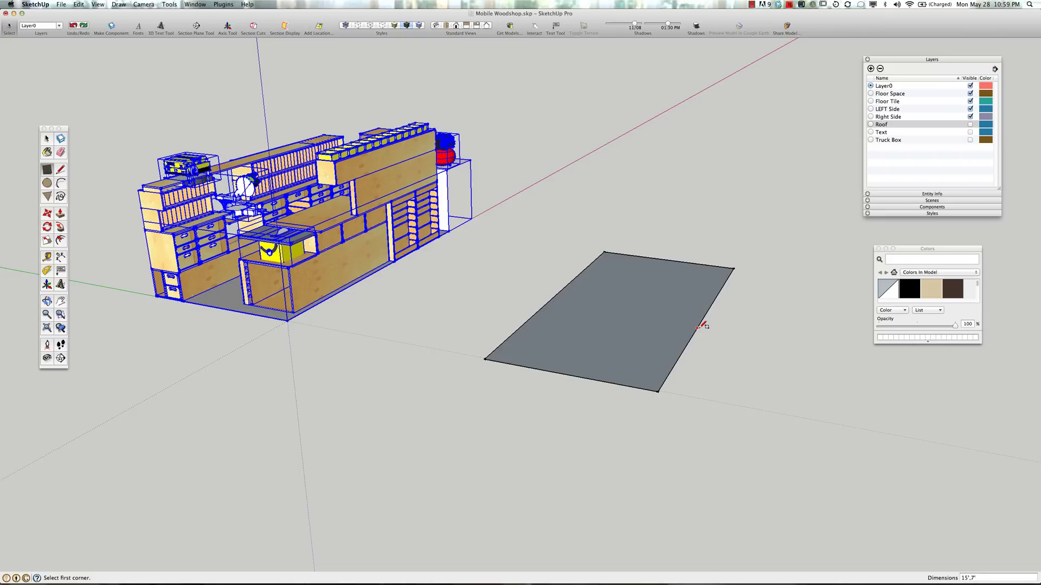
key(space)
click(633, 316)
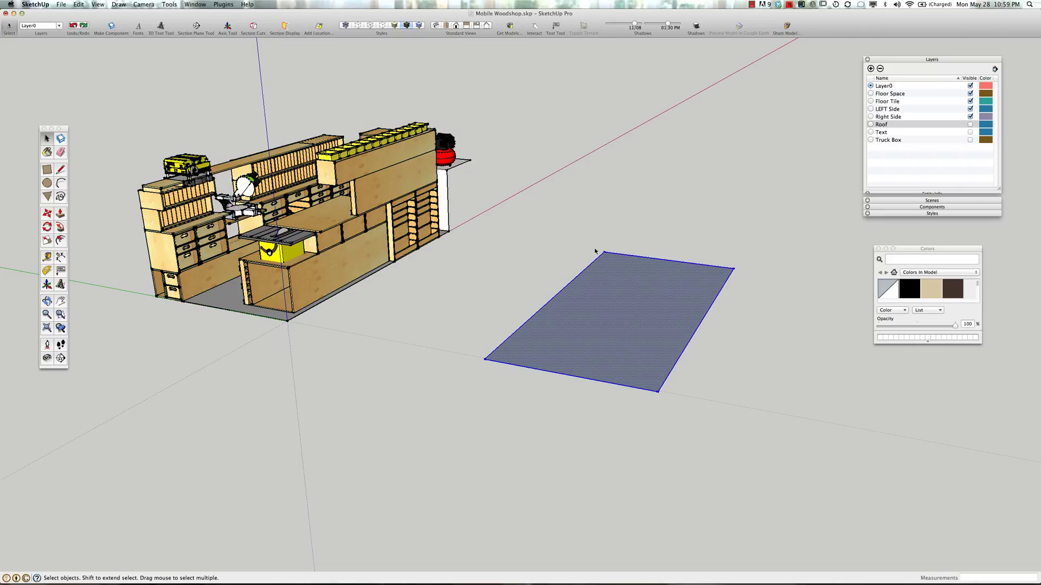
right_click(628, 329)
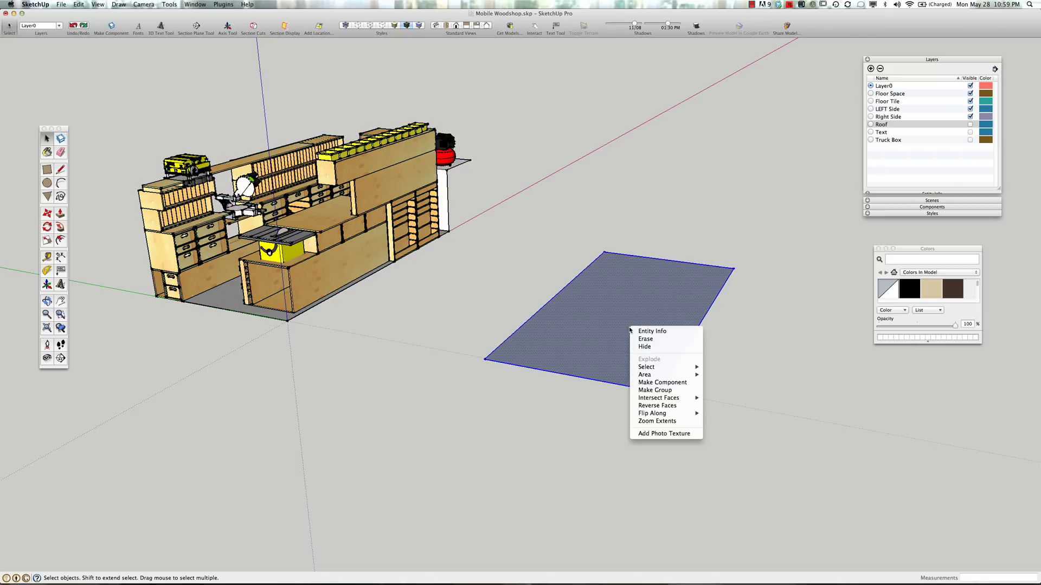
click(658, 390)
click(730, 372)
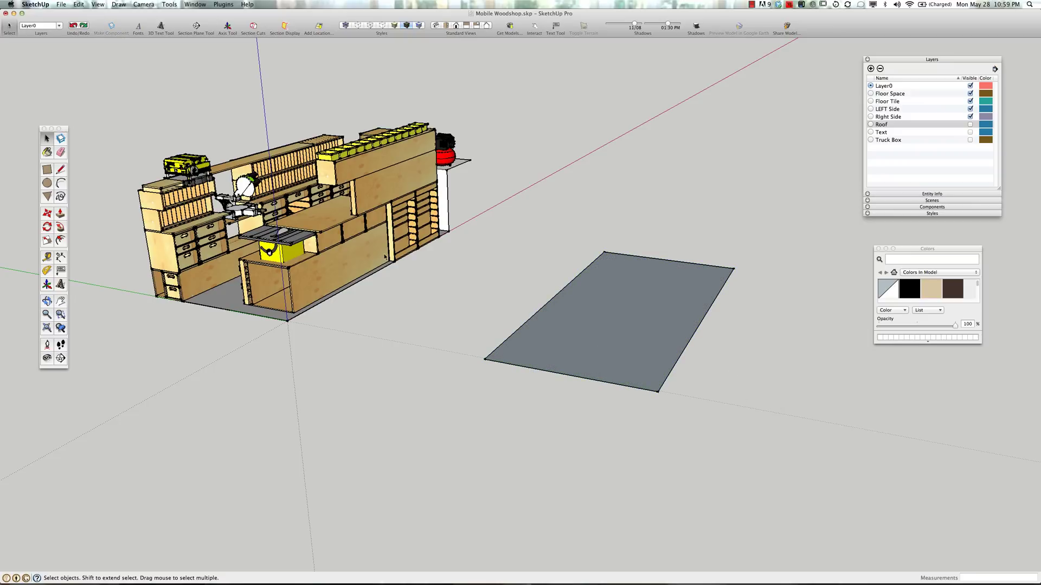
click(406, 245)
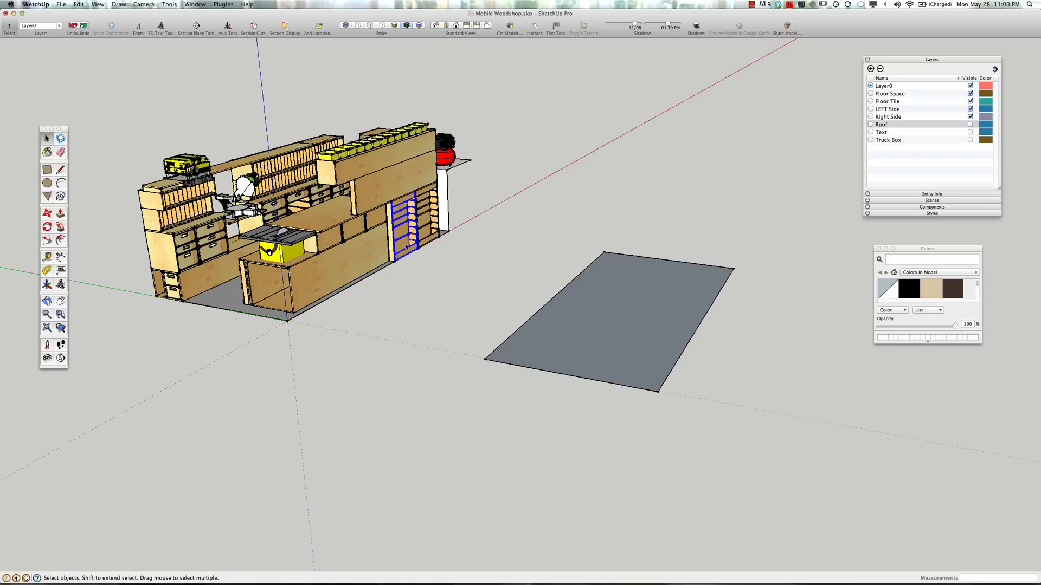